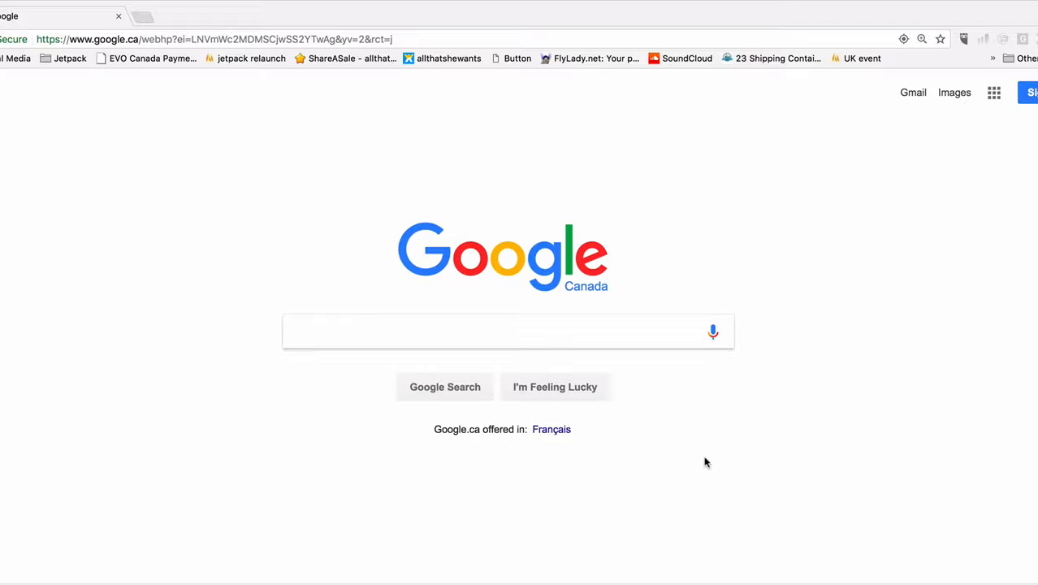
- Sign in to Google with the account meant for the channel and open its My channel page on YouTube
{"action": "left_click", "coordinate": [1028, 92]}
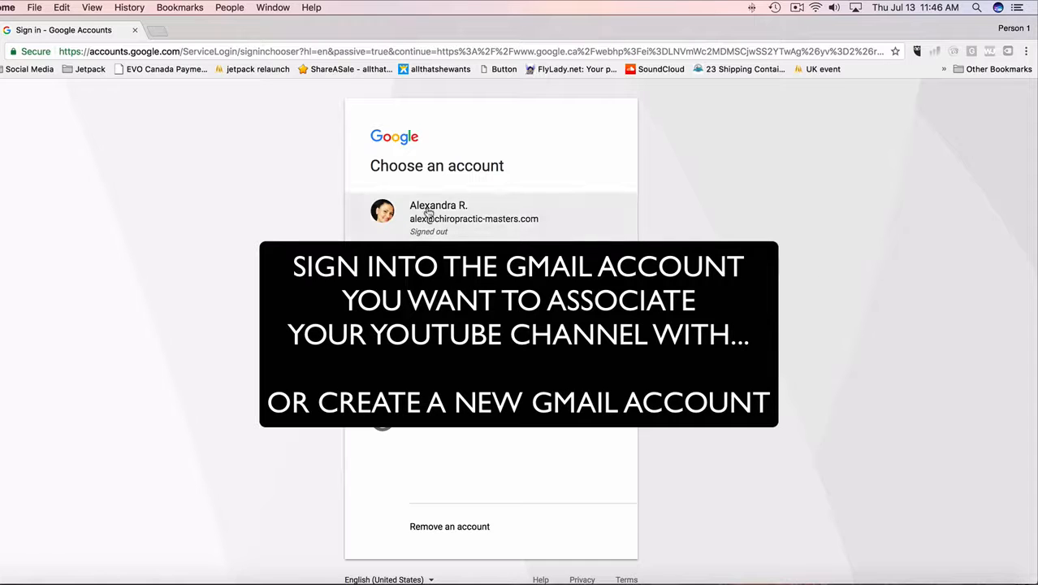
{"action": "left_click", "coordinate": [456, 224]}
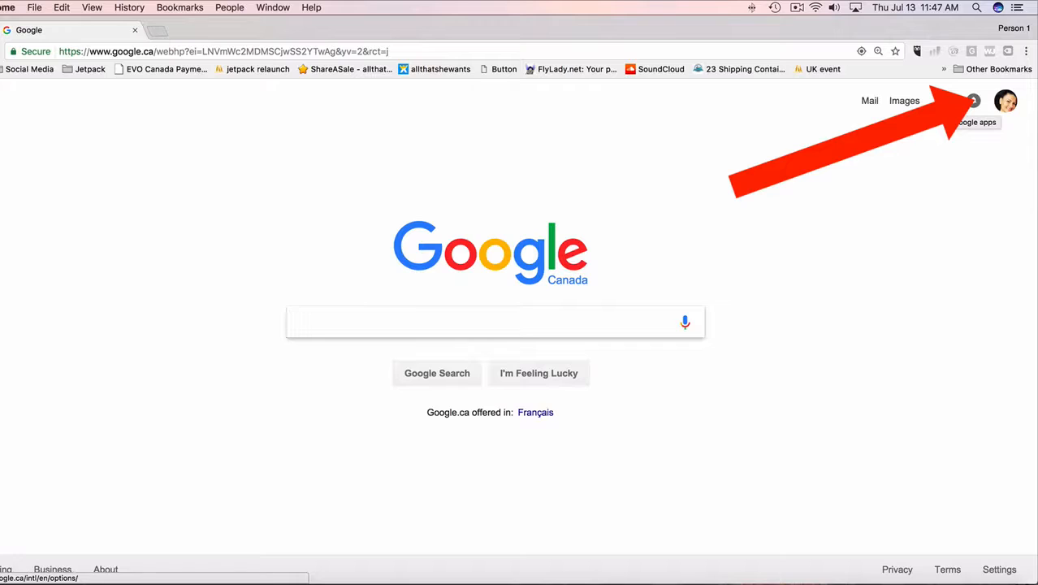
{"action": "left_click", "coordinate": [973, 101]}
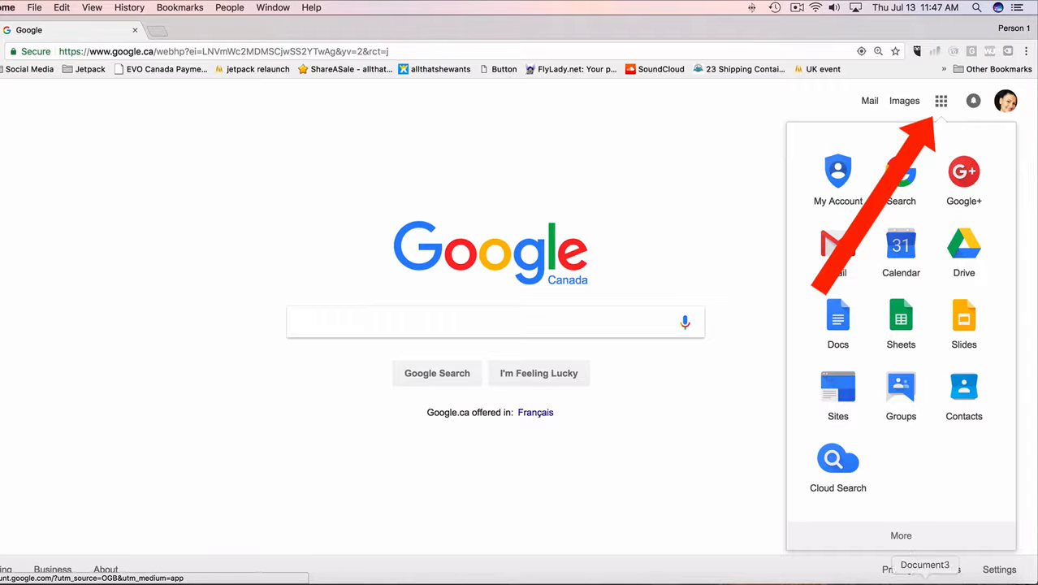
{"action": "left_click", "coordinate": [902, 538]}
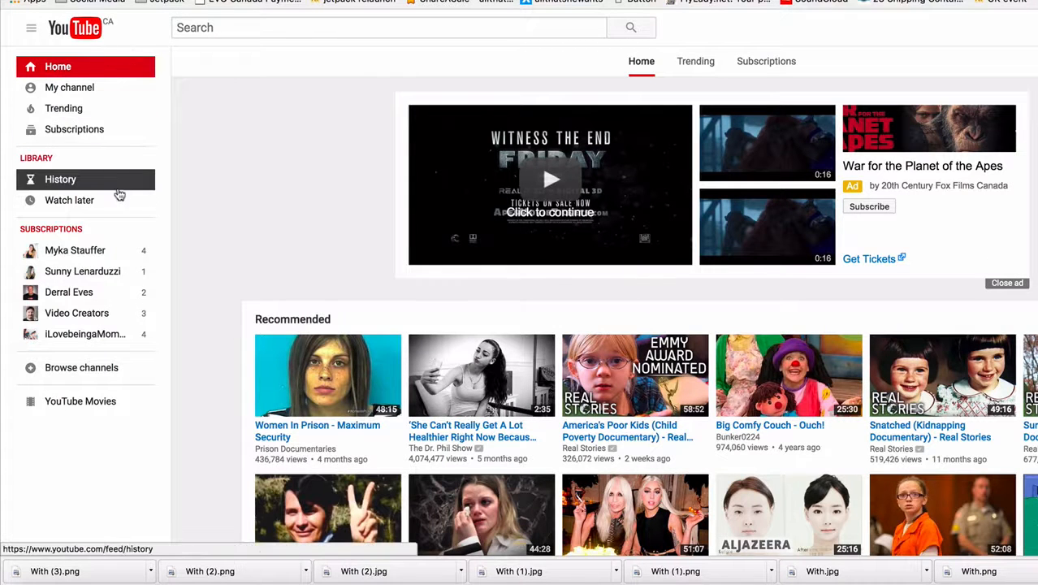
{"action": "left_click", "coordinate": [90, 92]}
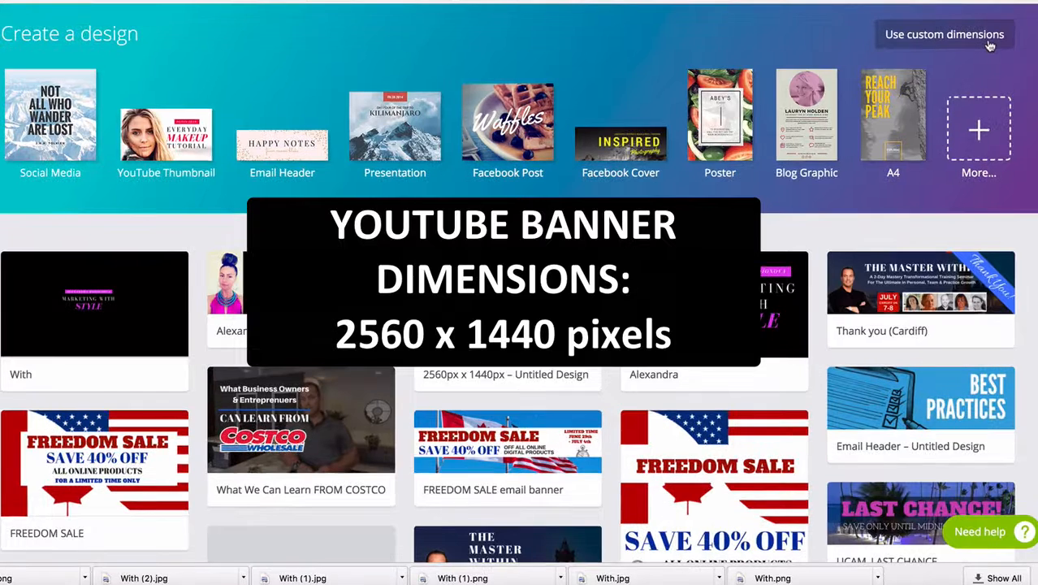
- In Canva, create a blank YouTube Channel Art design (2560 px × 1440 px) and browse its templates
{"action": "left_click", "coordinate": [995, 156]}
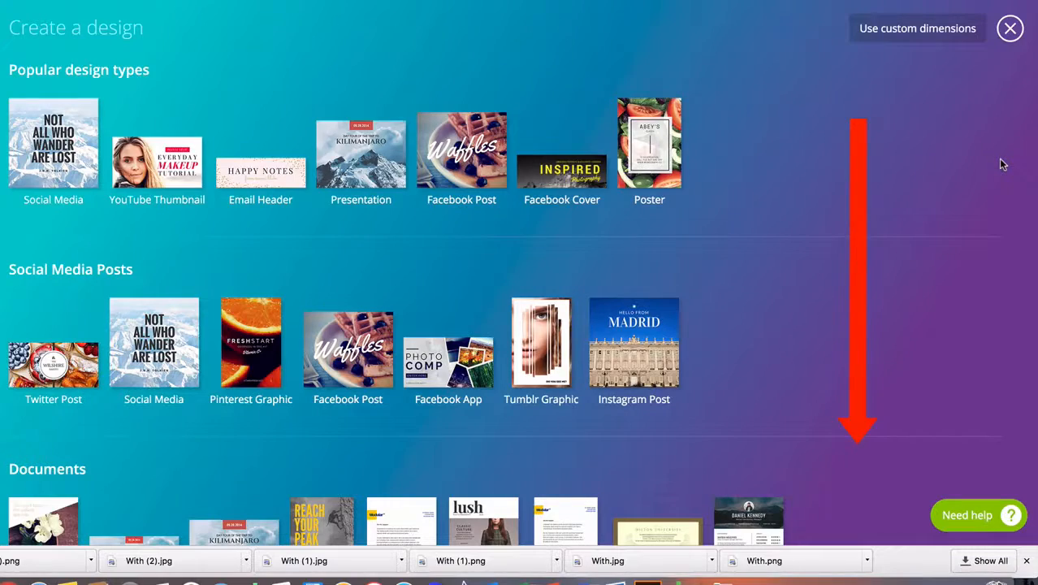
{"action": "scroll", "coordinate": [1001, 165], "scroll_direction": "down", "scroll_amount": 10}
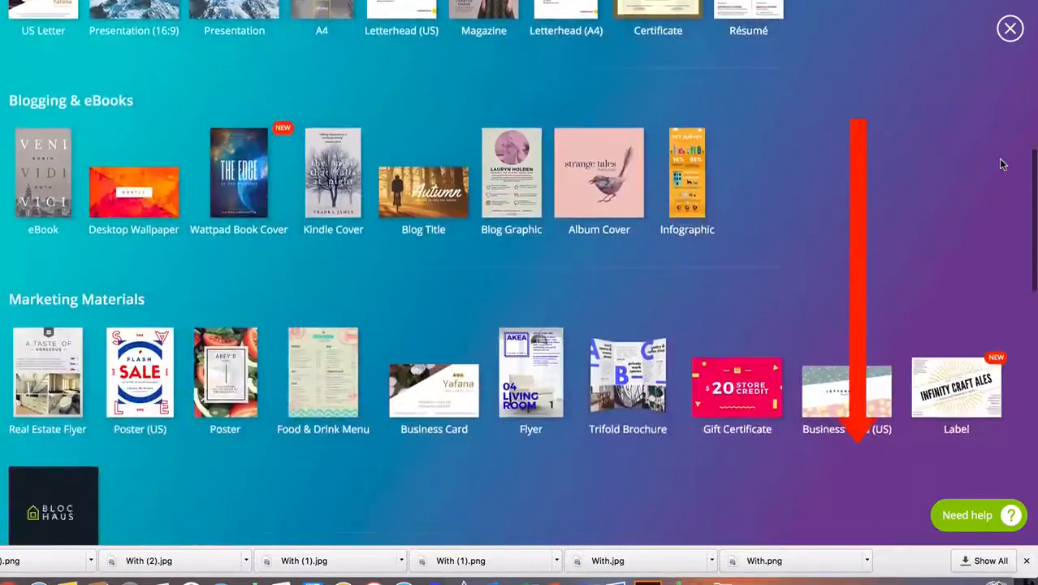
{"action": "scroll", "coordinate": [1003, 164], "scroll_direction": "down", "scroll_amount": 10}
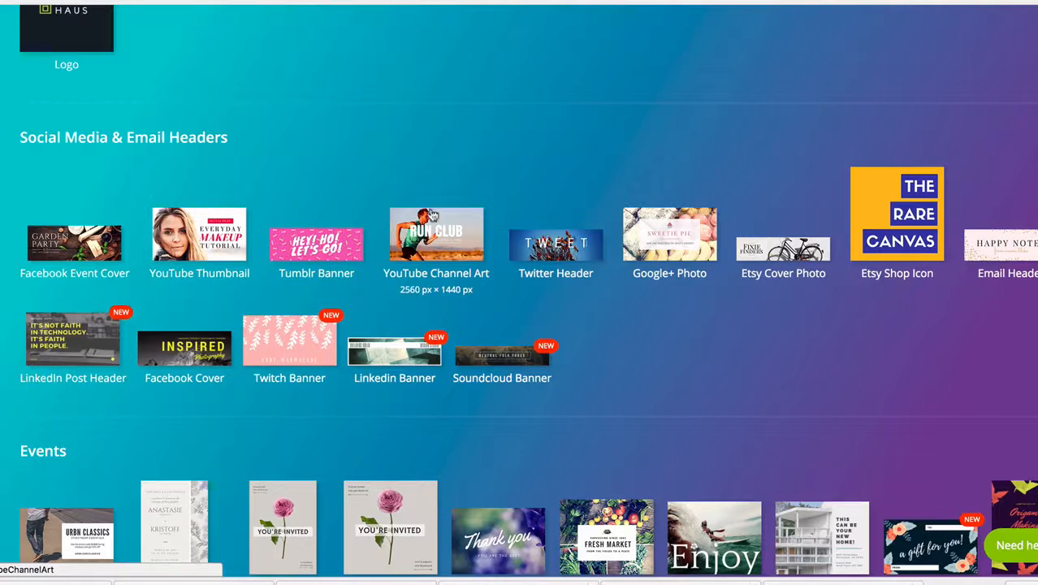
{"action": "left_click", "coordinate": [457, 242]}
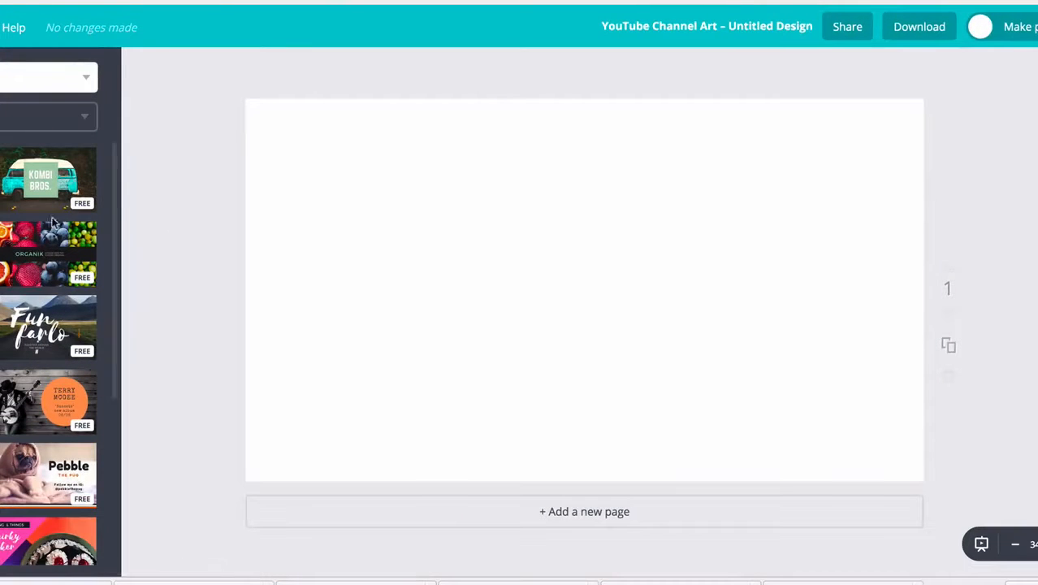
{"action": "scroll", "coordinate": [52, 223], "scroll_direction": "down", "scroll_amount": 5}
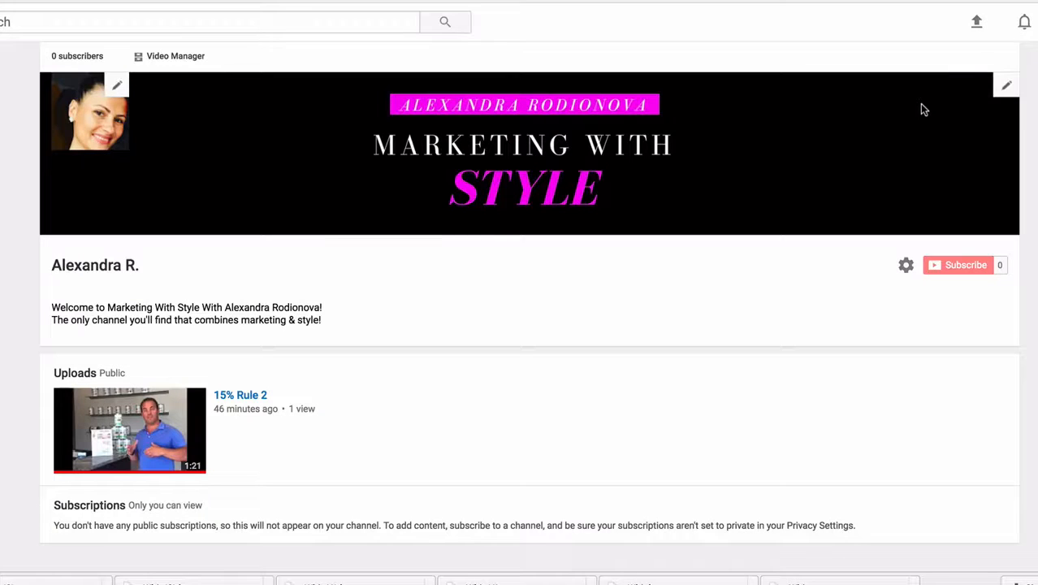
- On the YouTube channel page, start editing the channel art and upload the banner image With (3).png
{"action": "left_click", "coordinate": [1008, 87]}
{"action": "left_click", "coordinate": [979, 112]}
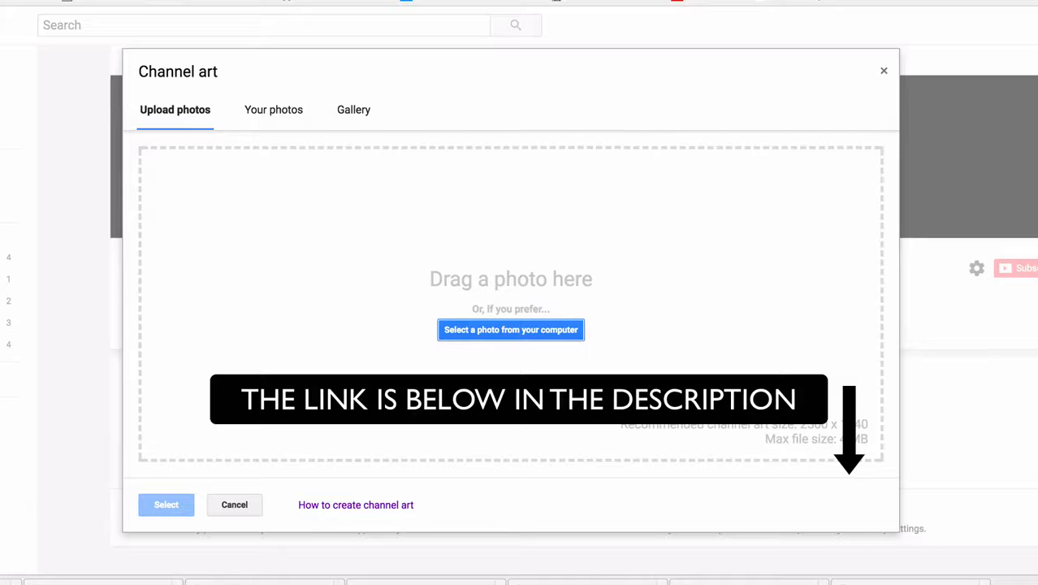
{"action": "left_click_drag", "start_coordinate": [55, 111], "coordinate": [479, 226]}
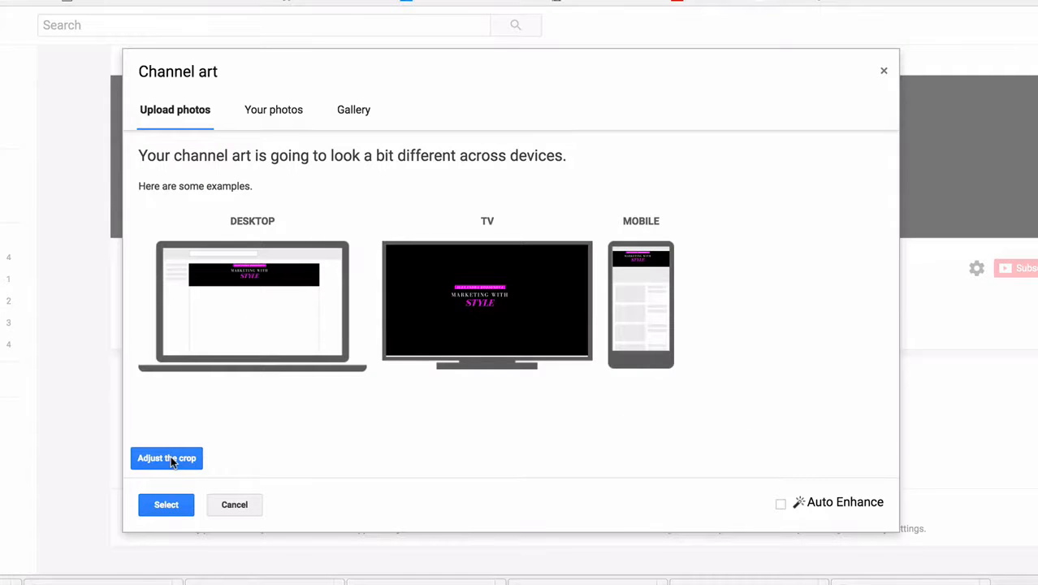
- Shrink and reposition the banner's crop region so the title text sits centred, and apply it as the channel art
{"action": "left_click", "coordinate": [185, 458]}
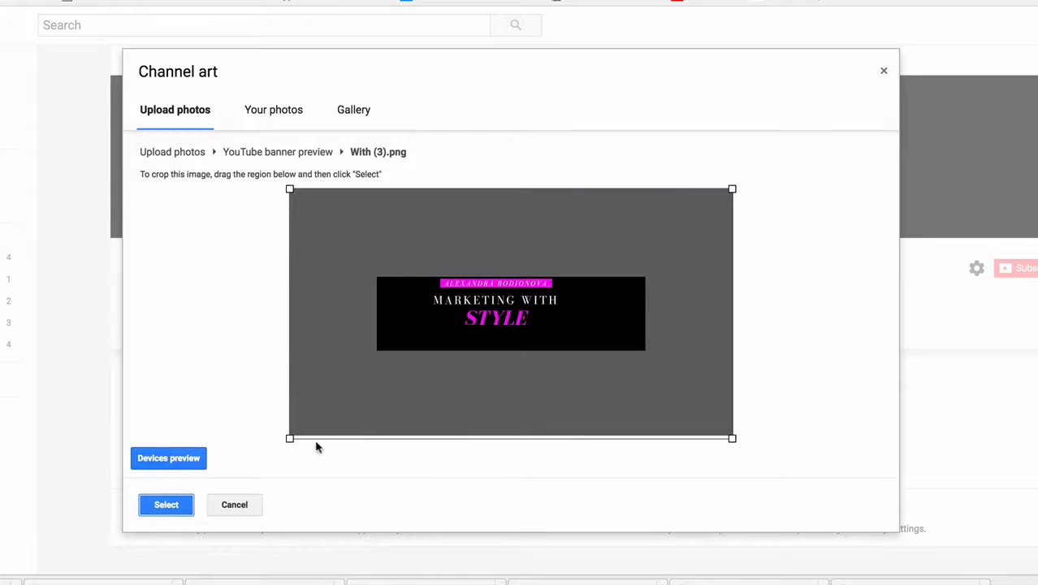
{"action": "left_click_drag", "start_coordinate": [290, 438], "coordinate": [300, 429]}
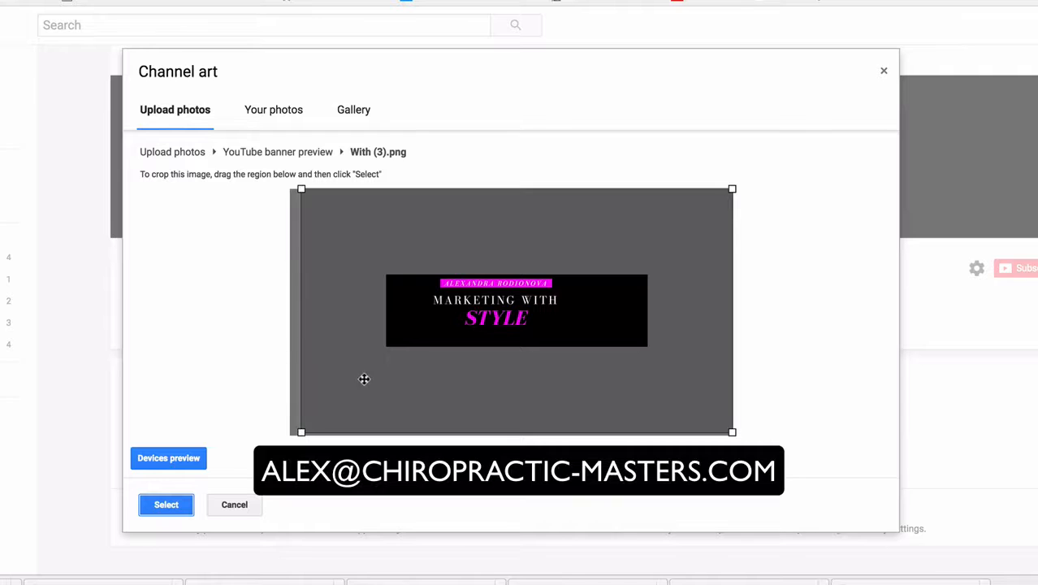
{"action": "left_click_drag", "start_coordinate": [557, 389], "coordinate": [455, 388]}
{"action": "left_click_drag", "start_coordinate": [291, 432], "coordinate": [301, 423]}
{"action": "left_click_drag", "start_coordinate": [522, 389], "coordinate": [505, 386]}
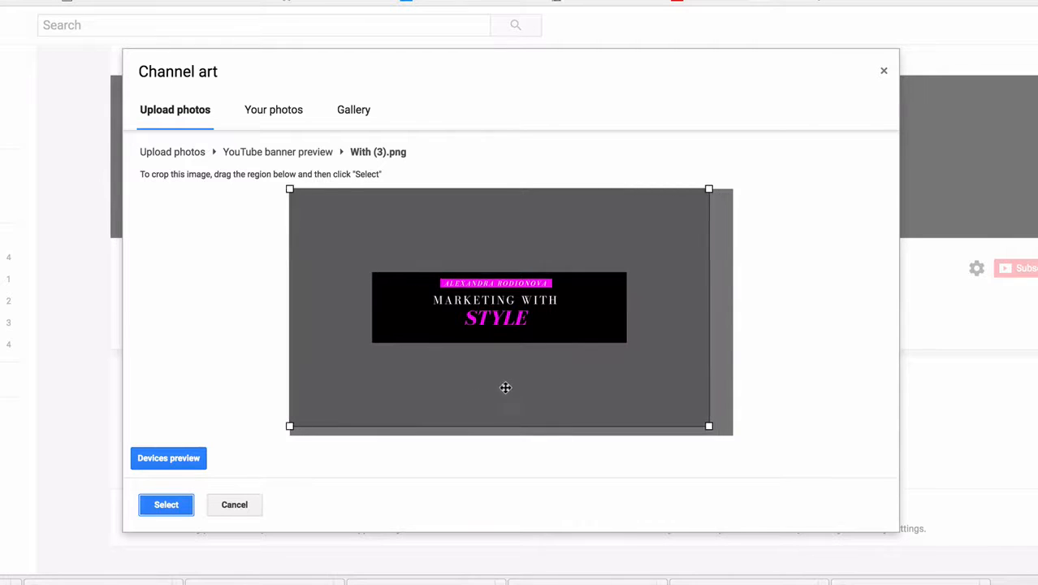
{"action": "left_click_drag", "start_coordinate": [287, 427], "coordinate": [294, 413]}
{"action": "mouse_move", "coordinate": [459, 376]}
{"action": "left_mouse_down"}
{"action": "mouse_move", "coordinate": [442, 373]}
{"action": "mouse_move", "coordinate": [451, 375]}
{"action": "left_mouse_up"}
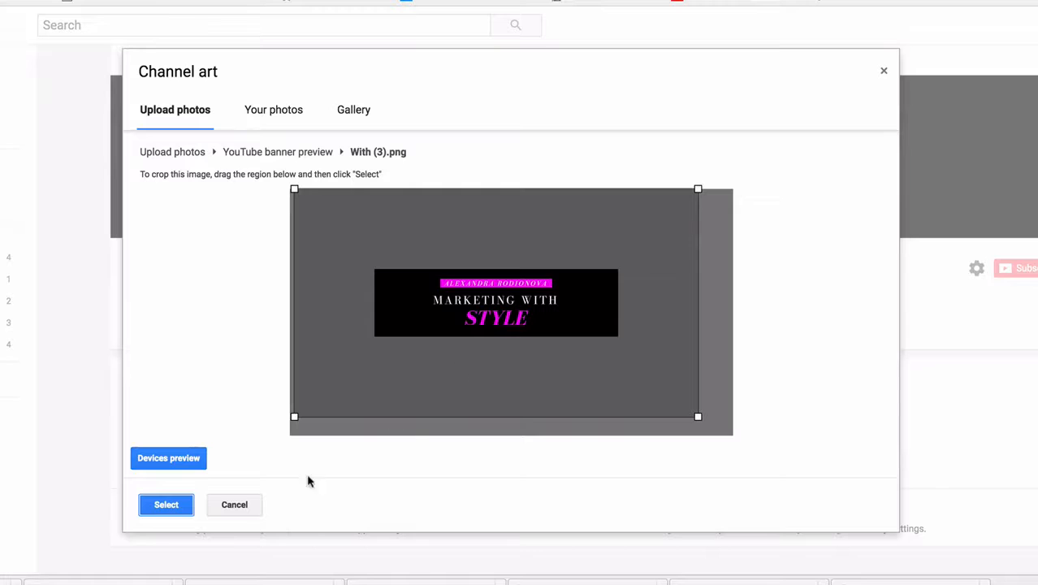
{"action": "left_click", "coordinate": [166, 505]}
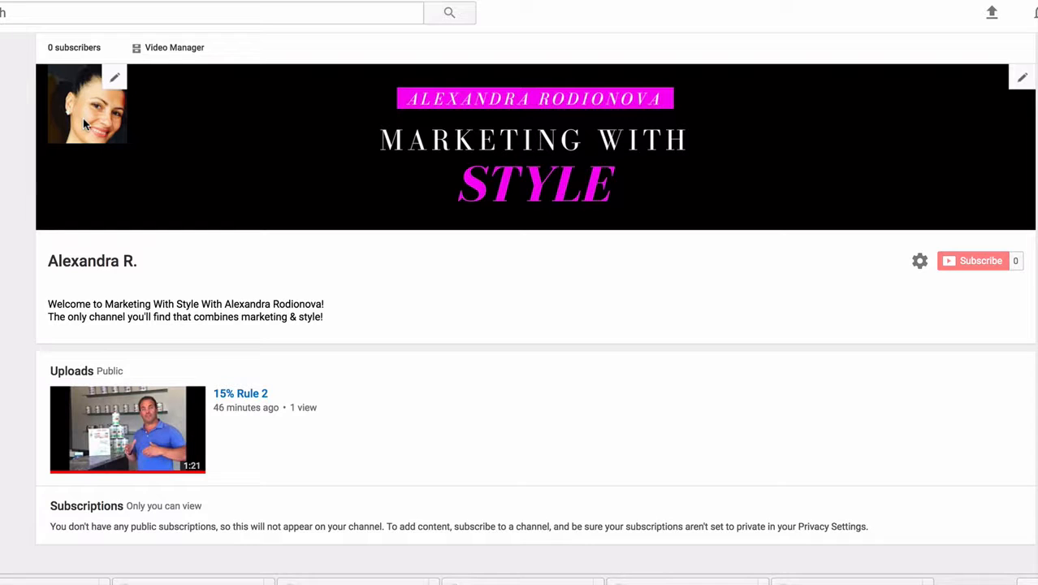
- Replace the channel icon with an existing portrait photo from the Google account's photos
{"action": "left_click", "coordinate": [118, 85]}
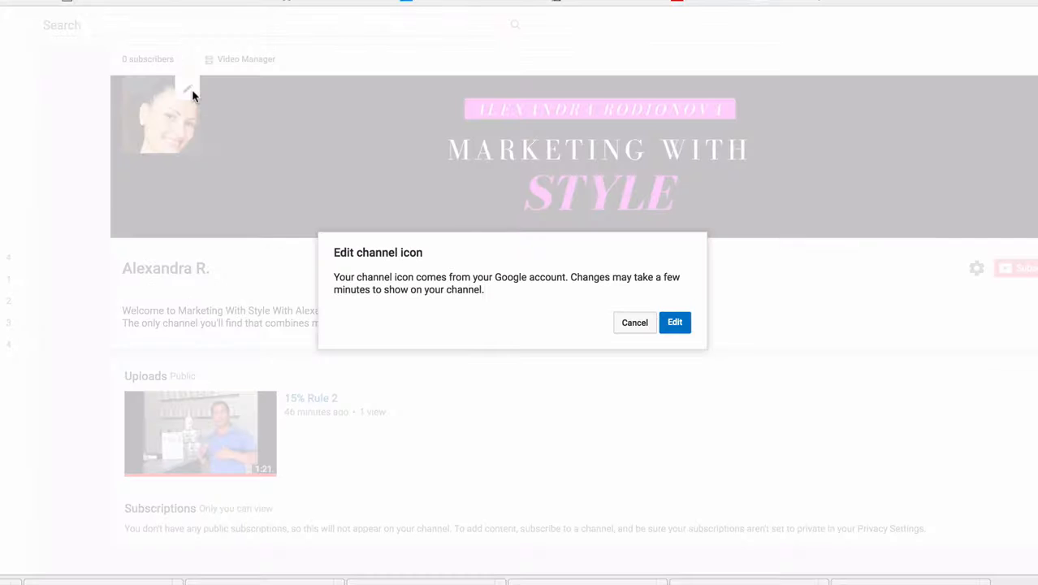
{"action": "left_click", "coordinate": [675, 322]}
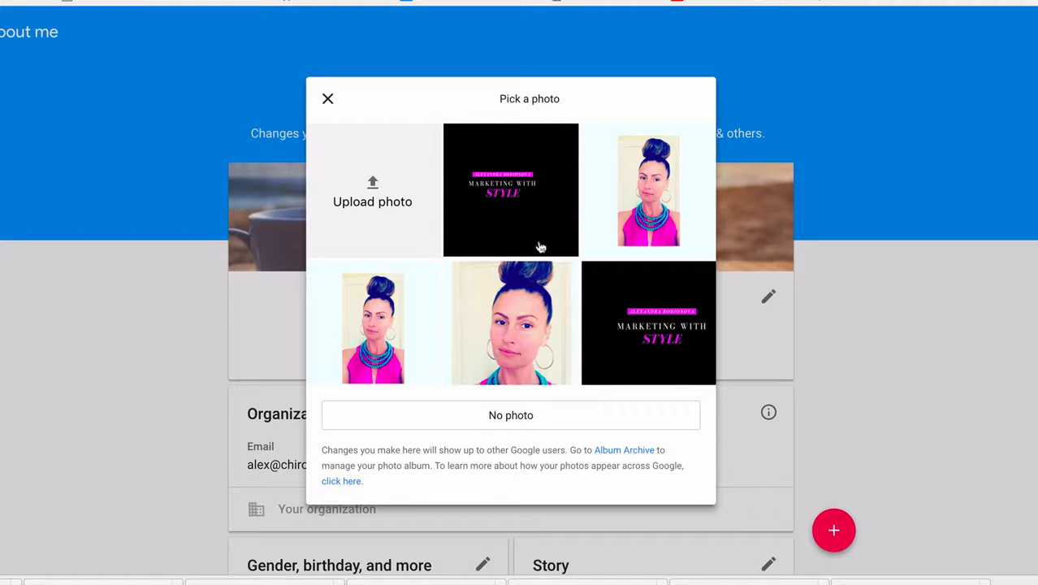
{"action": "left_click", "coordinate": [528, 346]}
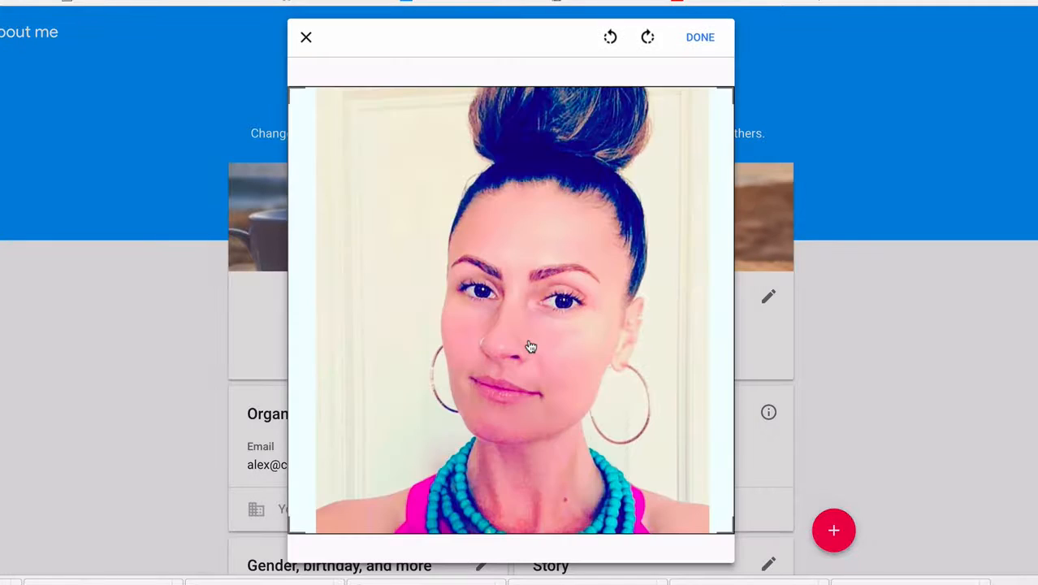
{"action": "left_click", "coordinate": [703, 38]}
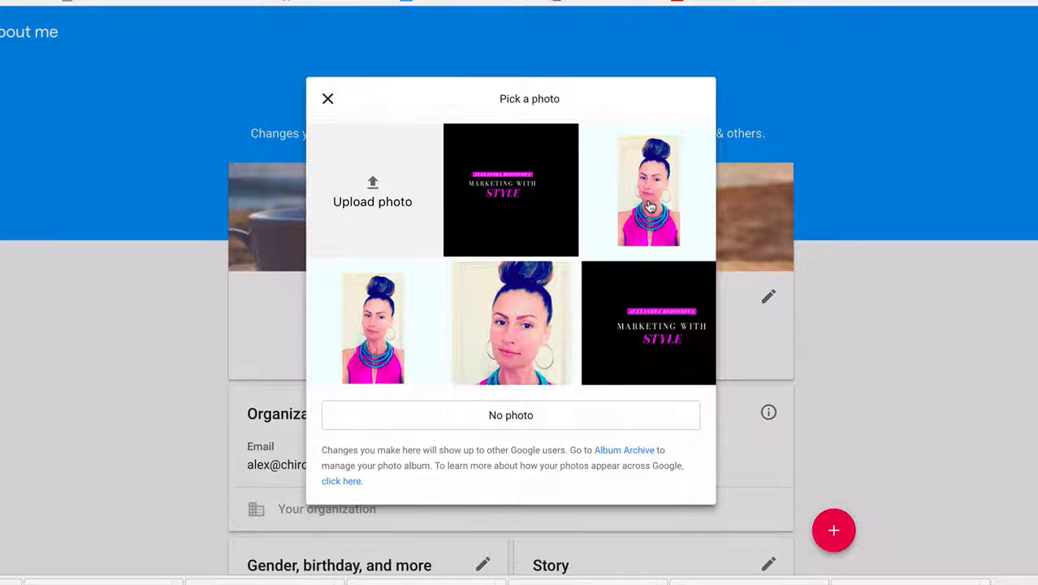
{"action": "left_click", "coordinate": [511, 338]}
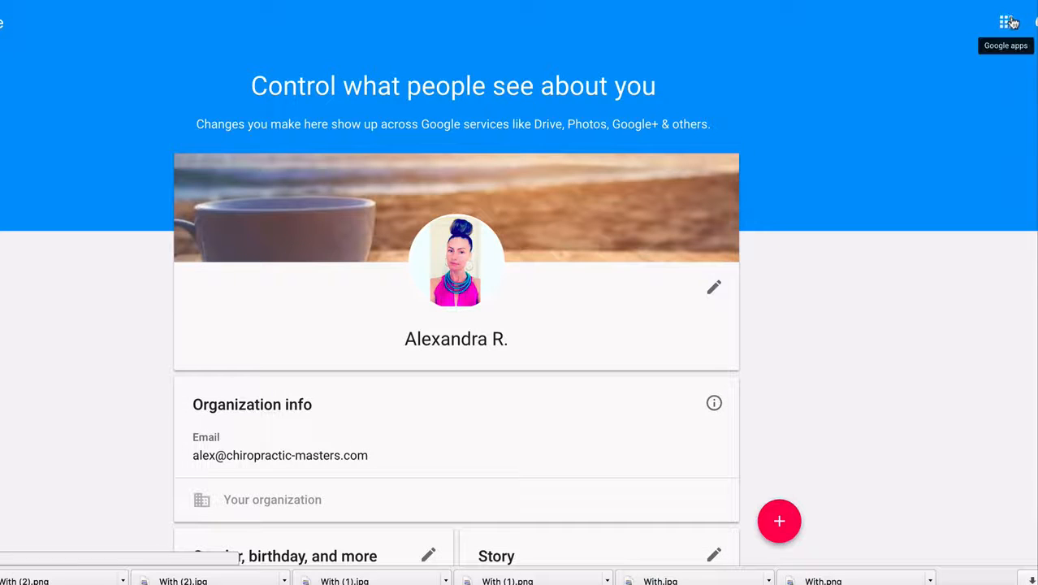
- Return to YouTube from the Google profile page and view the channel page
{"action": "left_click", "coordinate": [1008, 22]}
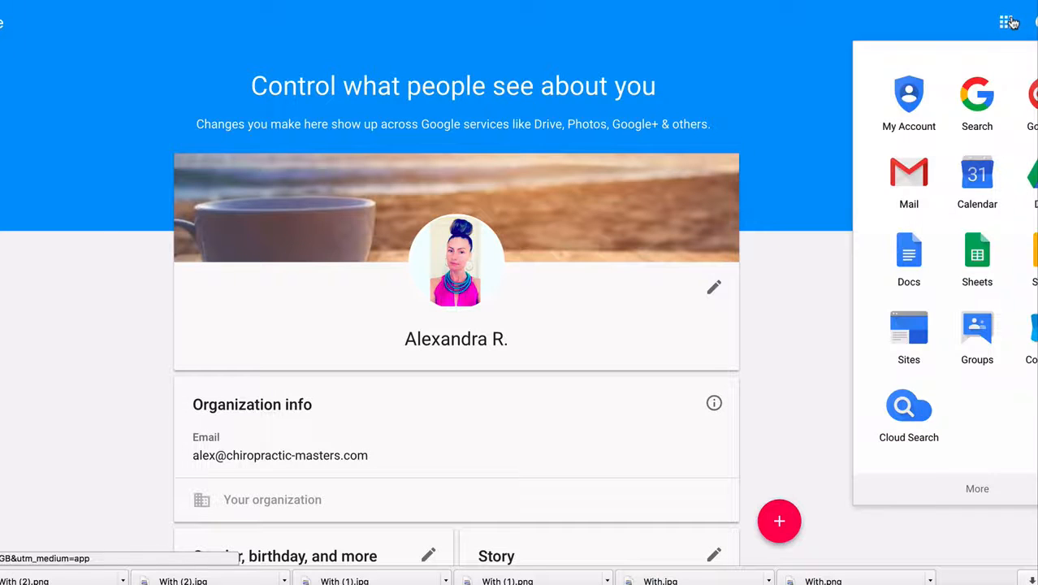
{"action": "left_click", "coordinate": [976, 490]}
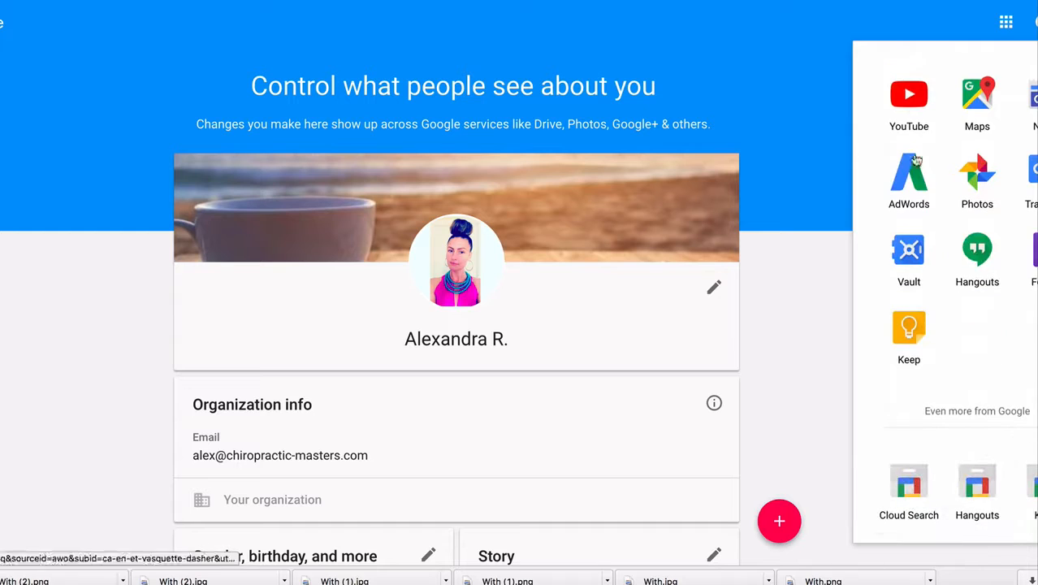
{"action": "left_click", "coordinate": [903, 92]}
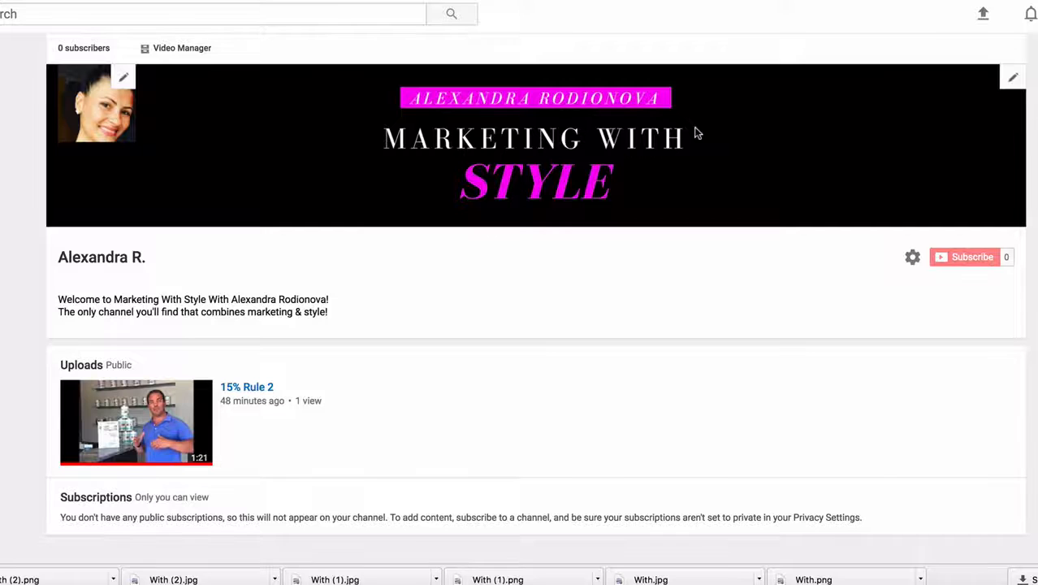
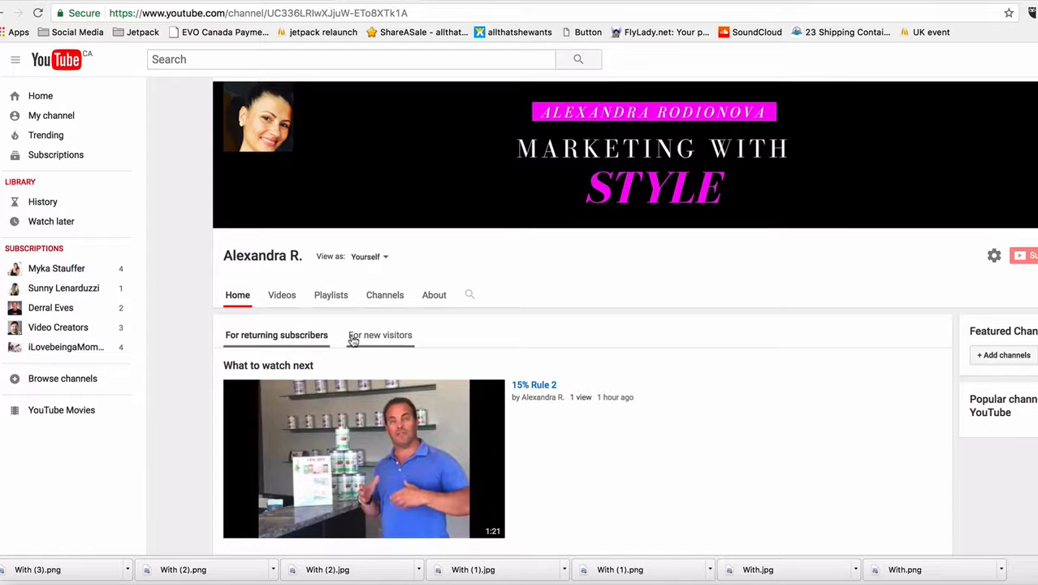
- Set the Welcome Trailer video as the channel trailer for new visitors and save it
{"action": "left_click", "coordinate": [386, 342]}
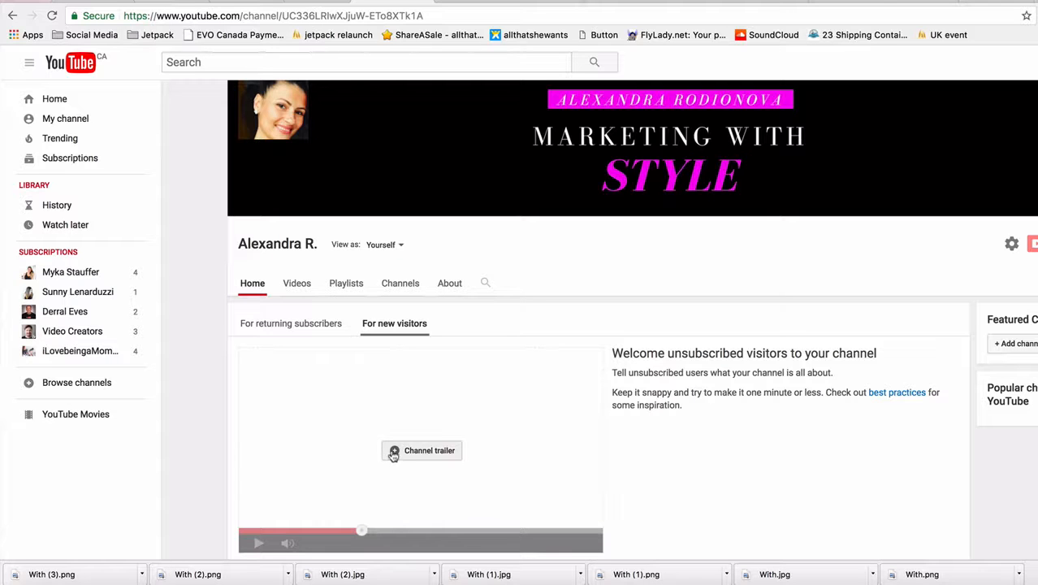
{"action": "left_click", "coordinate": [391, 329]}
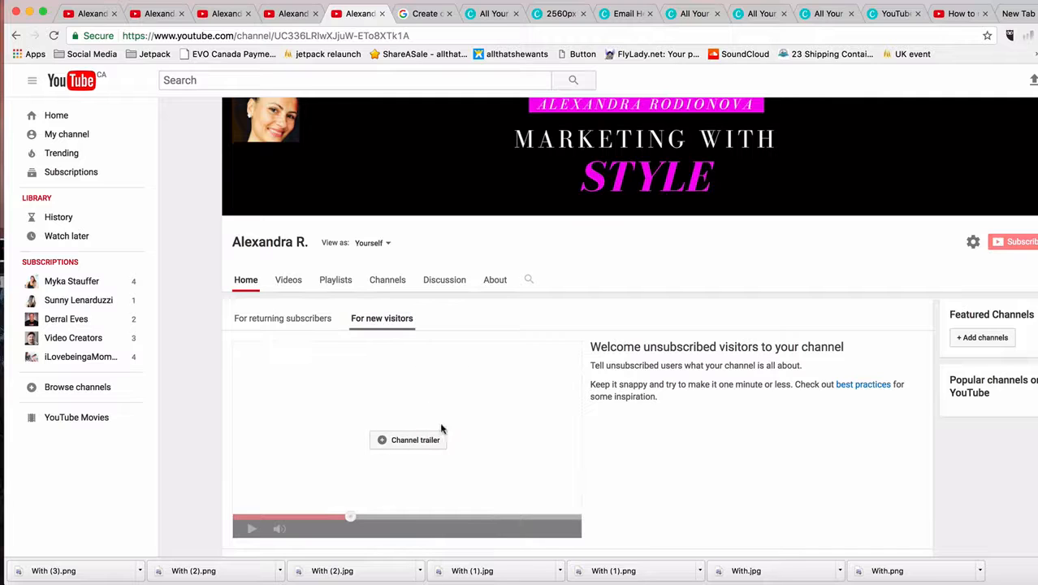
{"action": "left_click", "coordinate": [408, 442]}
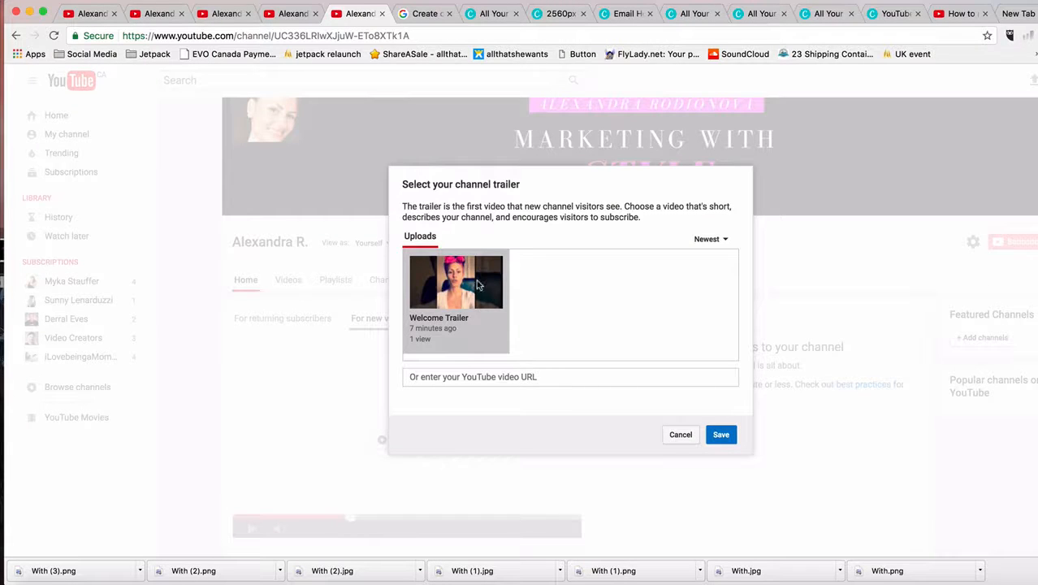
{"action": "left_click", "coordinate": [720, 435]}
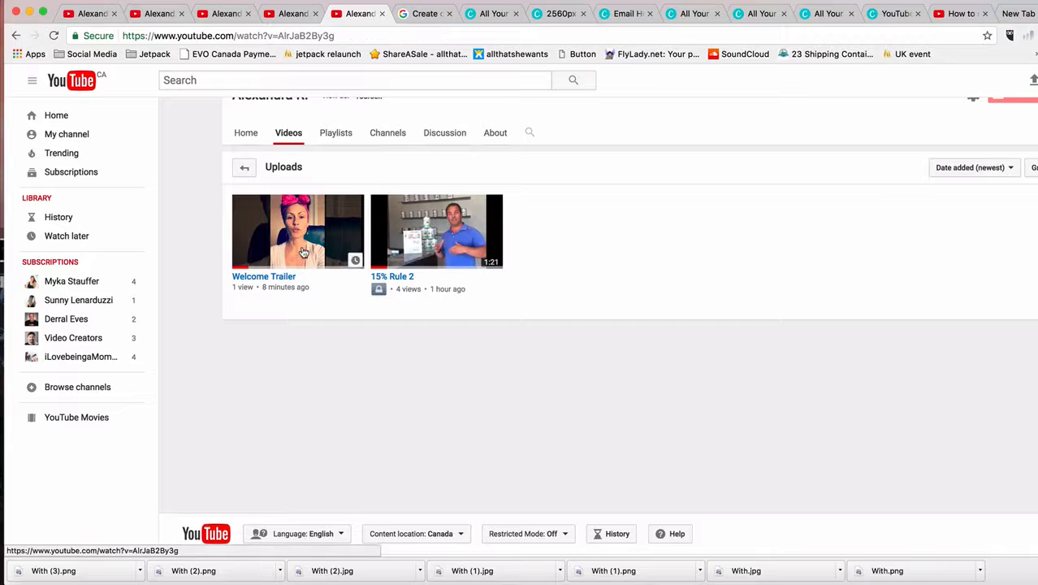
- Open the Welcome Trailer's Info & Settings through Video Manager and review its title, description and tags fields
{"action": "left_click", "coordinate": [302, 251]}
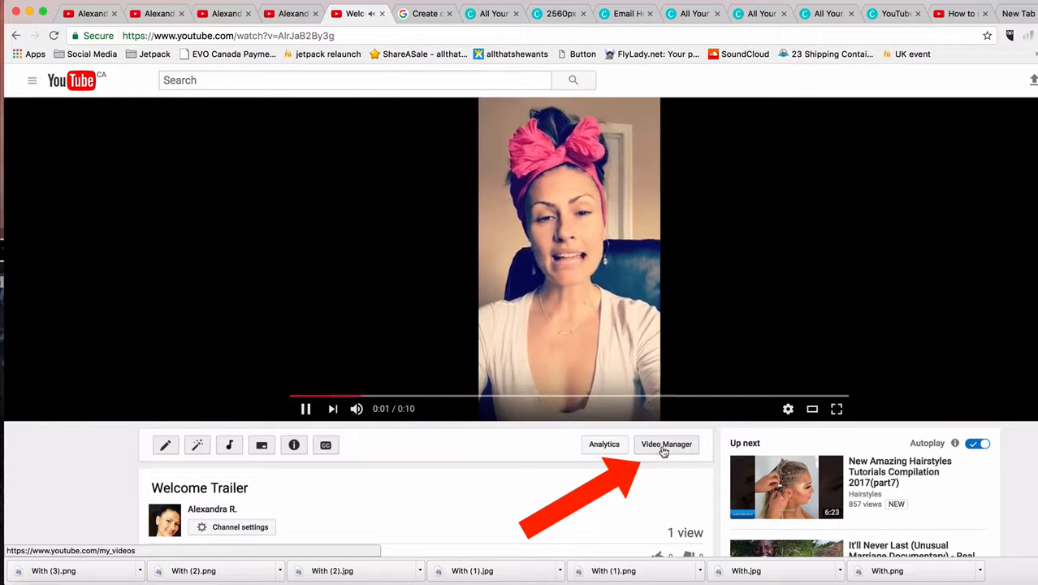
{"action": "left_click", "coordinate": [664, 448]}
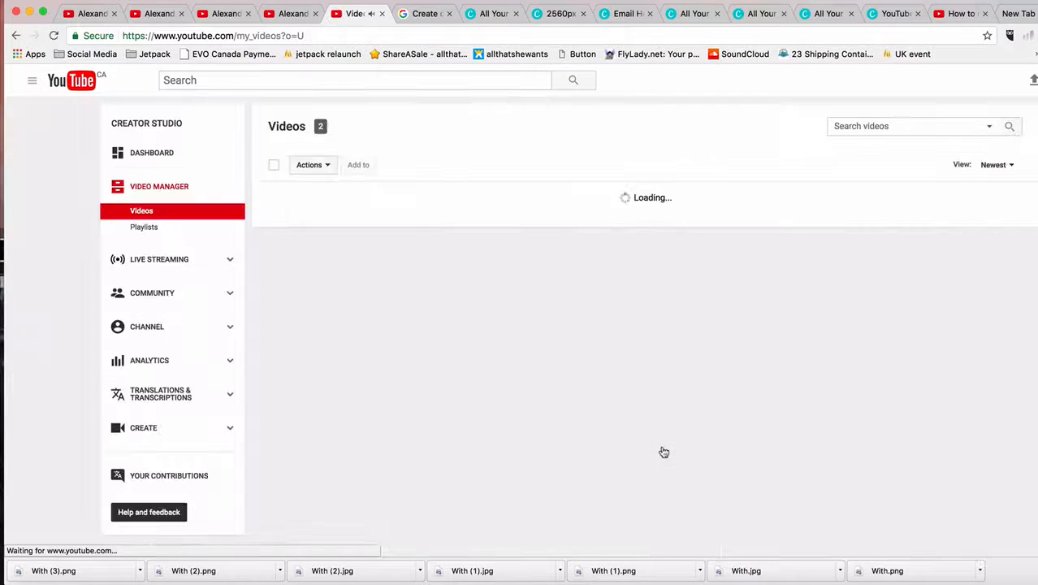
{"action": "left_click", "coordinate": [390, 218]}
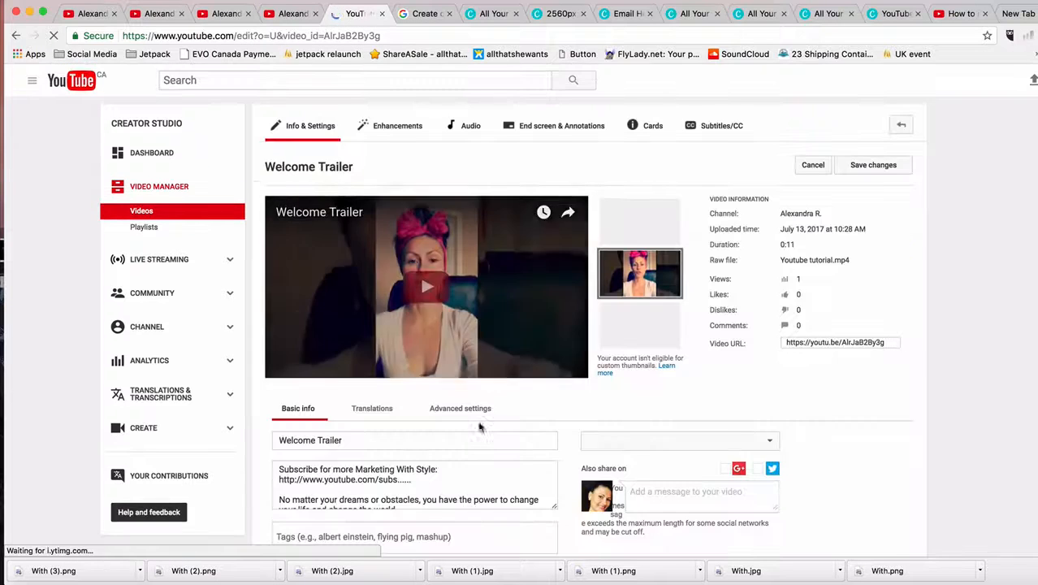
{"action": "mouse_move", "coordinate": [279, 445]}
{"action": "left_mouse_down"}
{"action": "mouse_move", "coordinate": [494, 460]}
{"action": "mouse_move", "coordinate": [482, 488]}
{"action": "mouse_move", "coordinate": [522, 470]}
{"action": "mouse_move", "coordinate": [260, 440]}
{"action": "left_mouse_up"}
{"action": "left_click", "coordinate": [259, 441]}
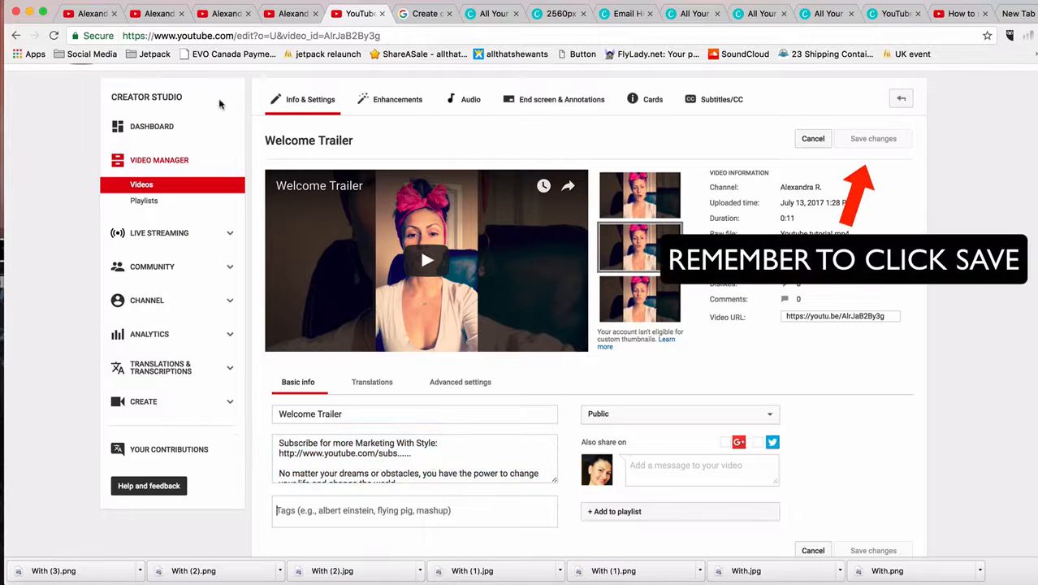
{"action": "left_click", "coordinate": [164, 161]}
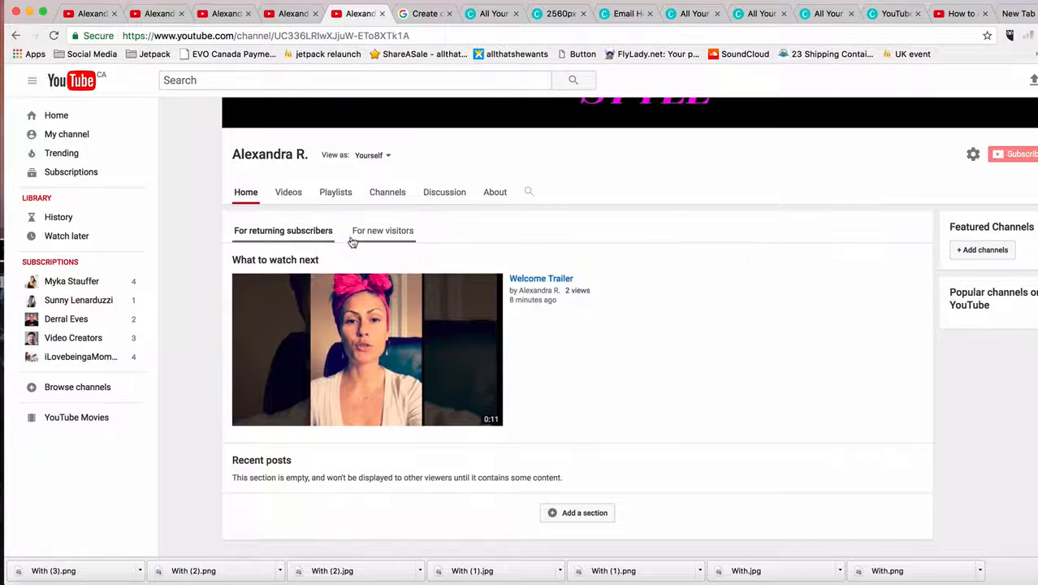
- Check the channel page as shown to new visitors, play the Welcome Trailer briefly, pause it and expand its description
{"action": "left_click", "coordinate": [383, 232]}
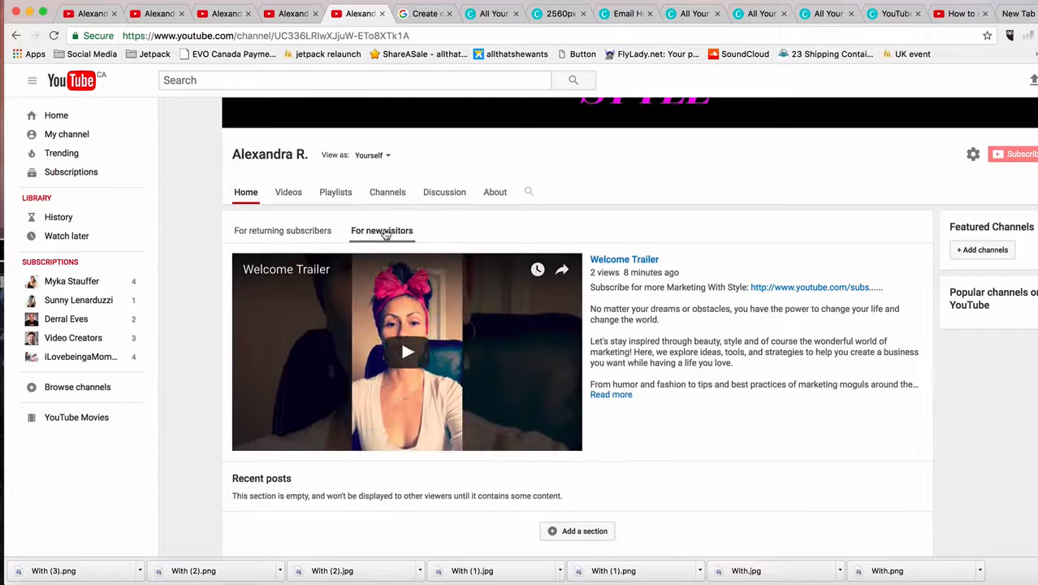
{"action": "left_click", "coordinate": [406, 352]}
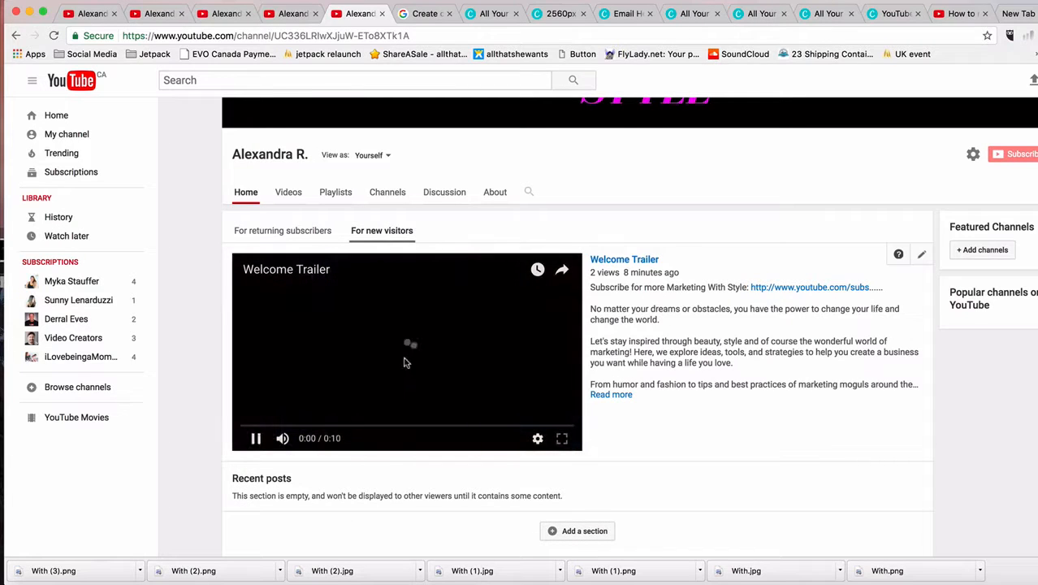
{"action": "left_click", "coordinate": [256, 439]}
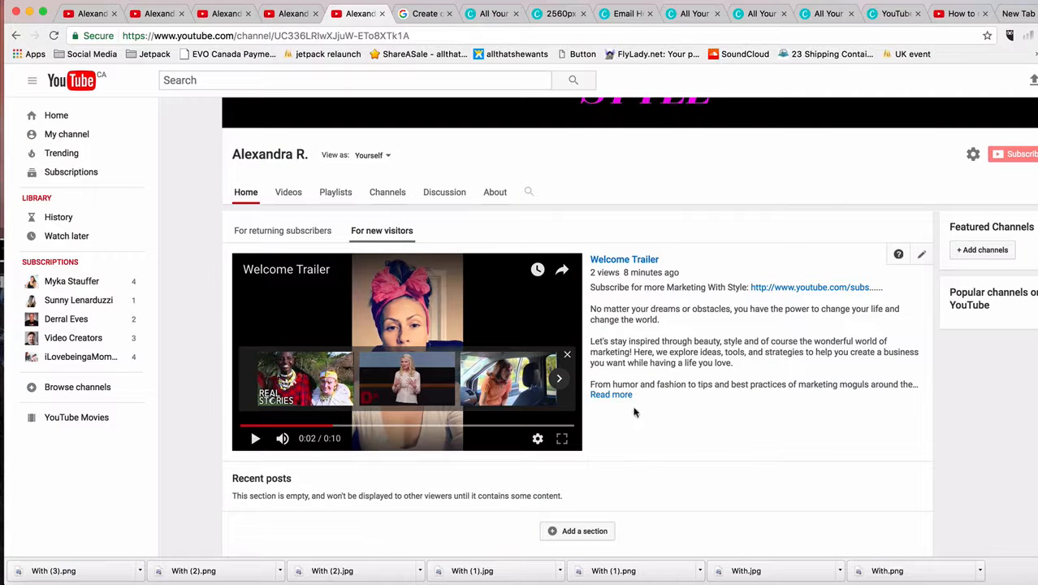
{"action": "left_click", "coordinate": [602, 395]}
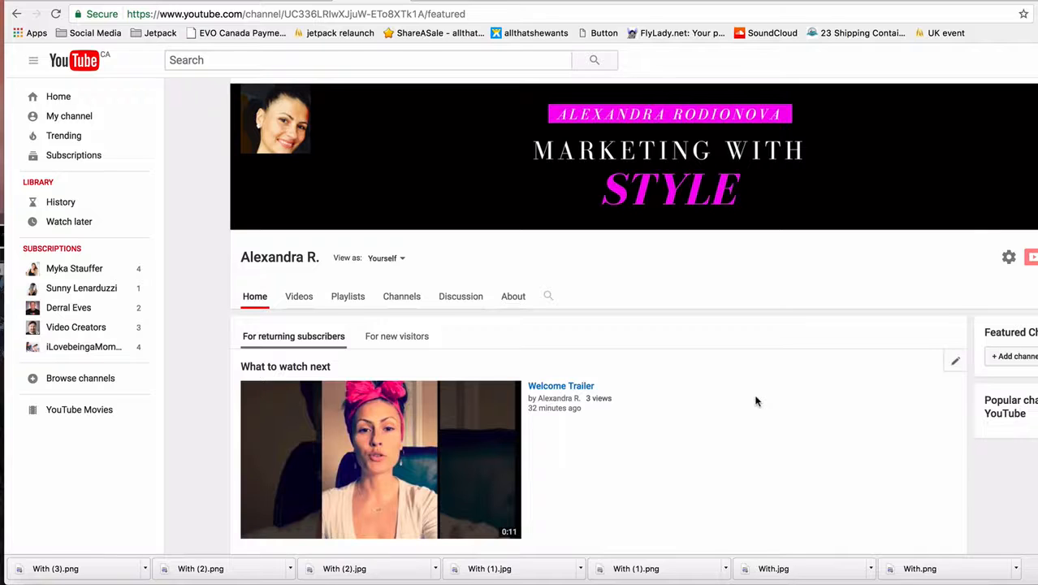
- Open the 15% Rule 2 video from the channel's uploads and pause its playback
{"action": "left_click", "coordinate": [299, 296]}
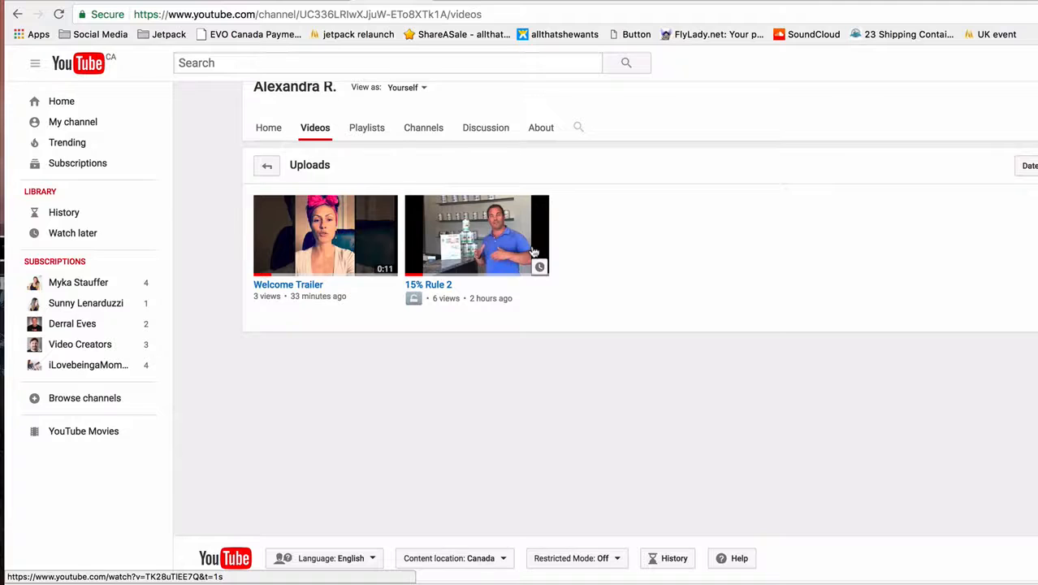
{"action": "scroll", "coordinate": [617, 276], "scroll_direction": "up", "scroll_amount": 2}
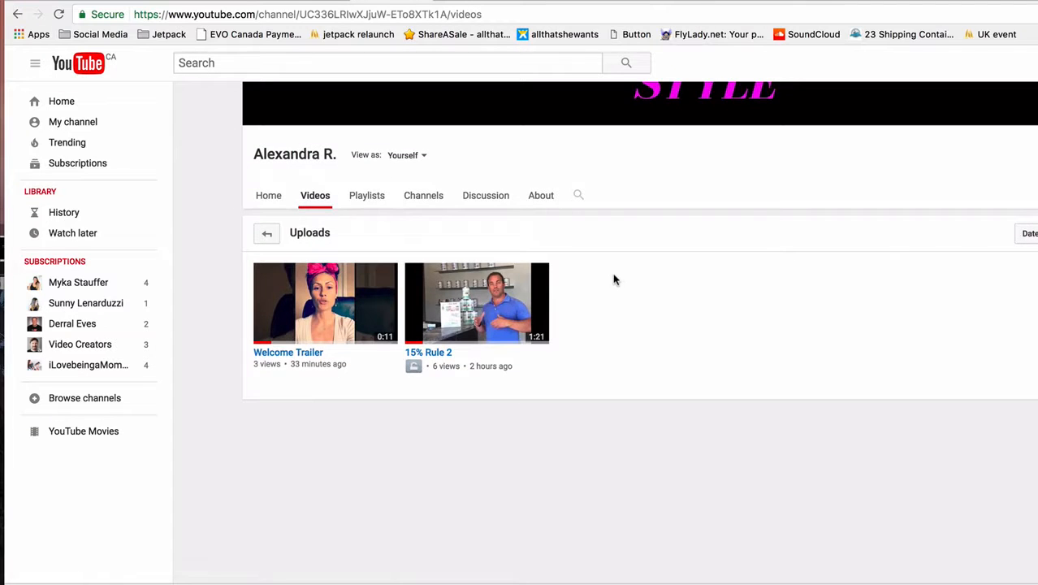
{"action": "left_click", "coordinate": [514, 293]}
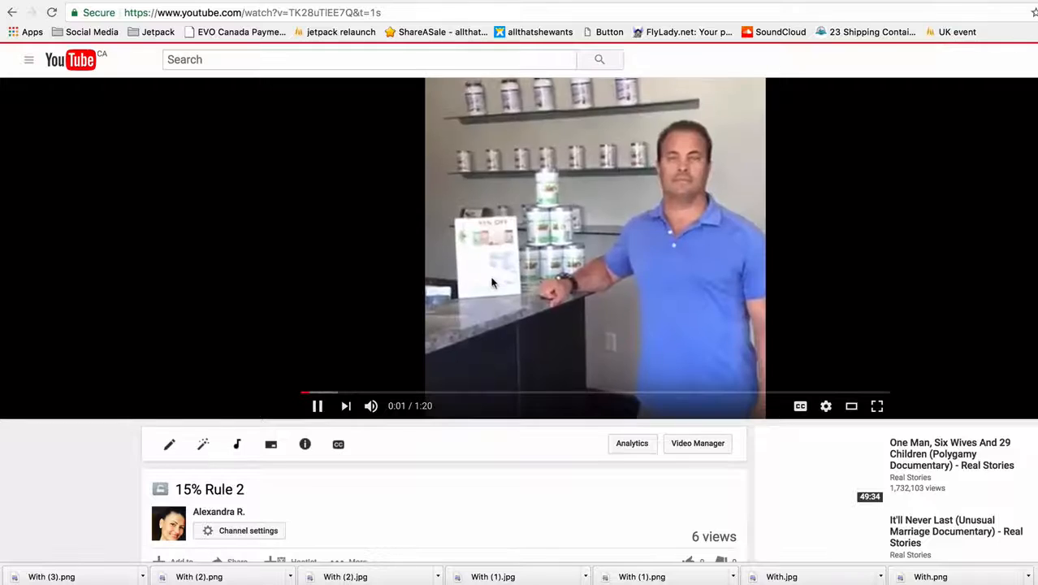
{"action": "left_click", "coordinate": [492, 281]}
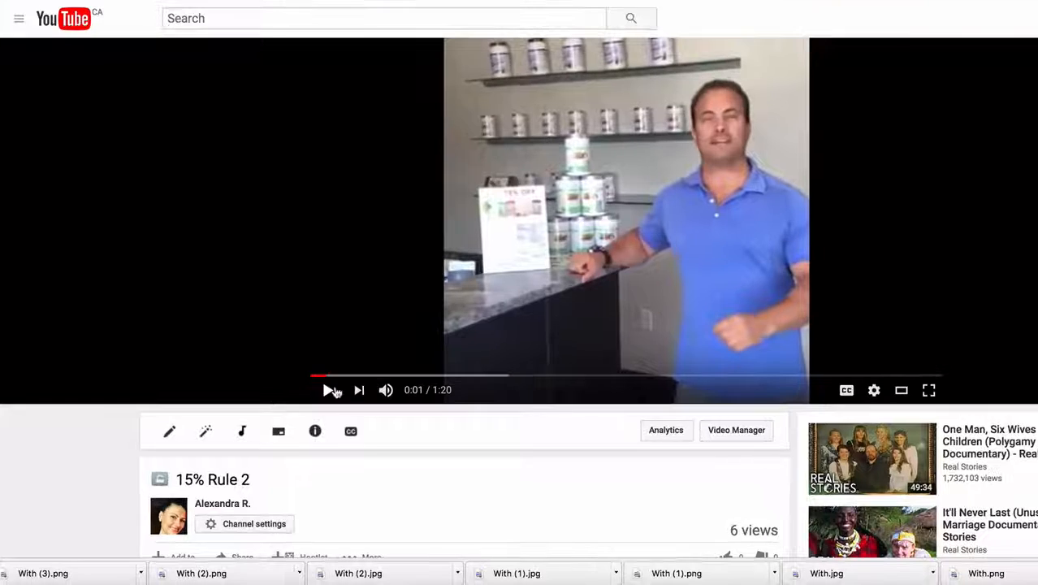
- Open the 15% Rule 2 video's Info & Settings through Video Manager and review its description and tags fields
{"action": "left_click", "coordinate": [762, 436]}
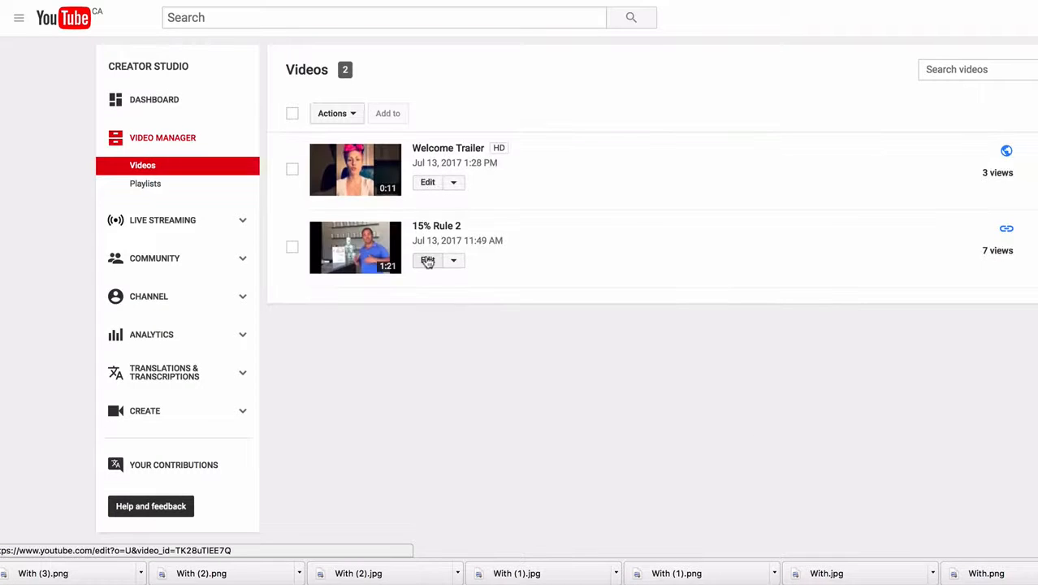
{"action": "scroll", "coordinate": [341, 264], "scroll_direction": "down", "scroll_amount": 1}
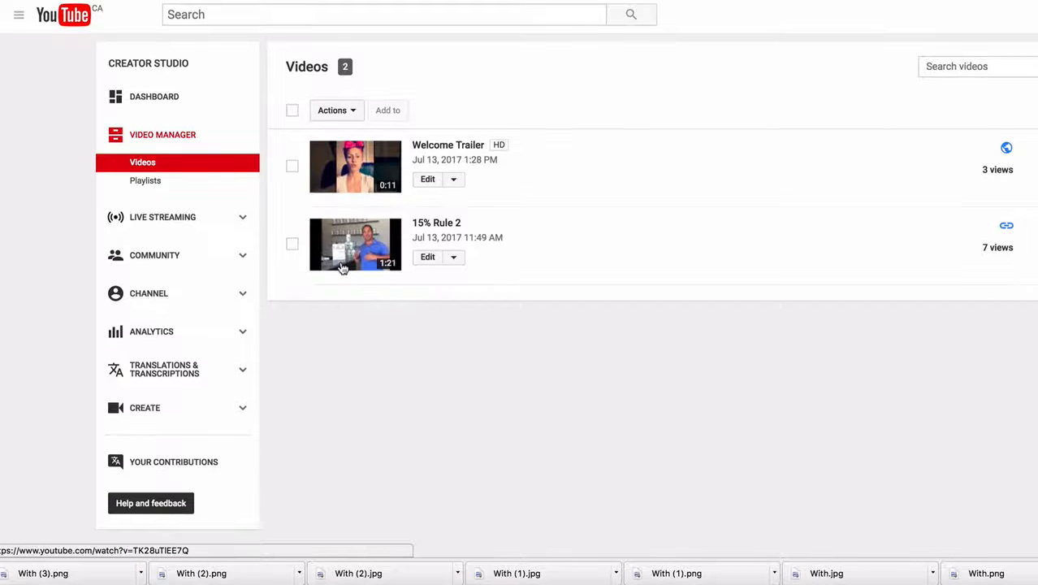
{"action": "left_click", "coordinate": [428, 259]}
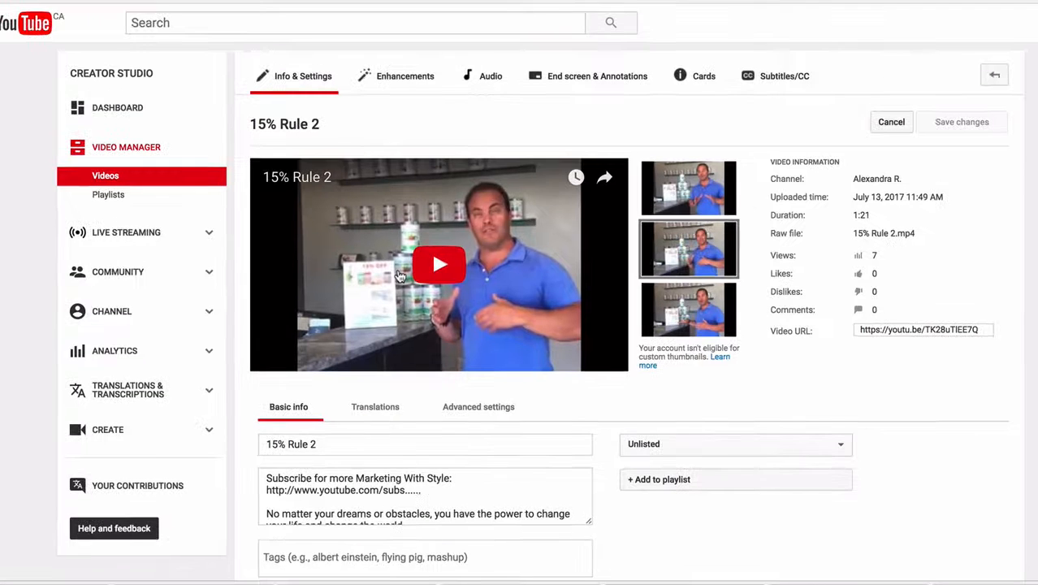
{"action": "scroll", "coordinate": [485, 493], "scroll_direction": "down", "scroll_amount": 1}
{"action": "scroll", "coordinate": [459, 514], "scroll_direction": "down", "scroll_amount": 5}
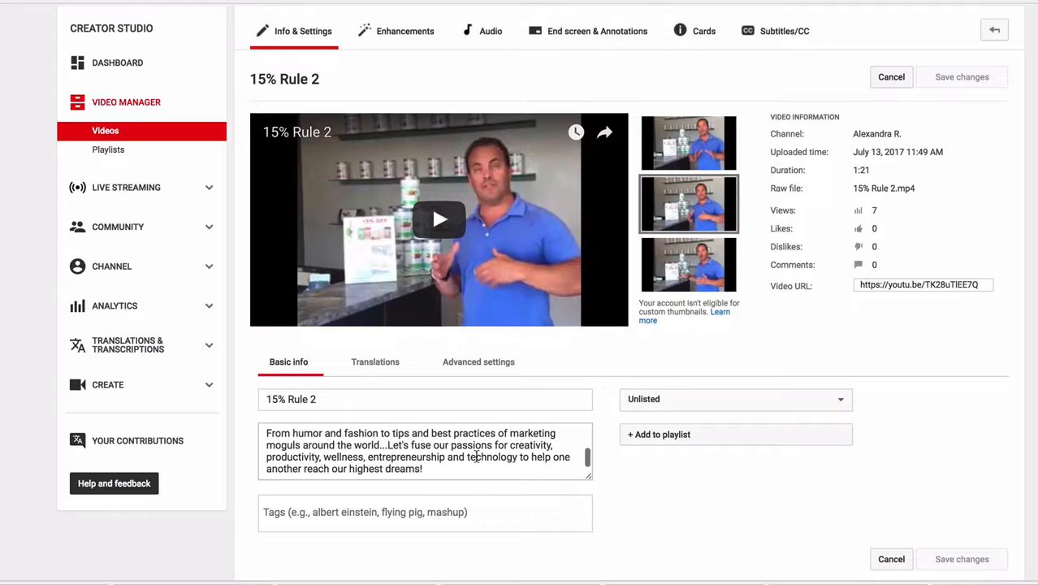
{"action": "left_click", "coordinate": [297, 513]}
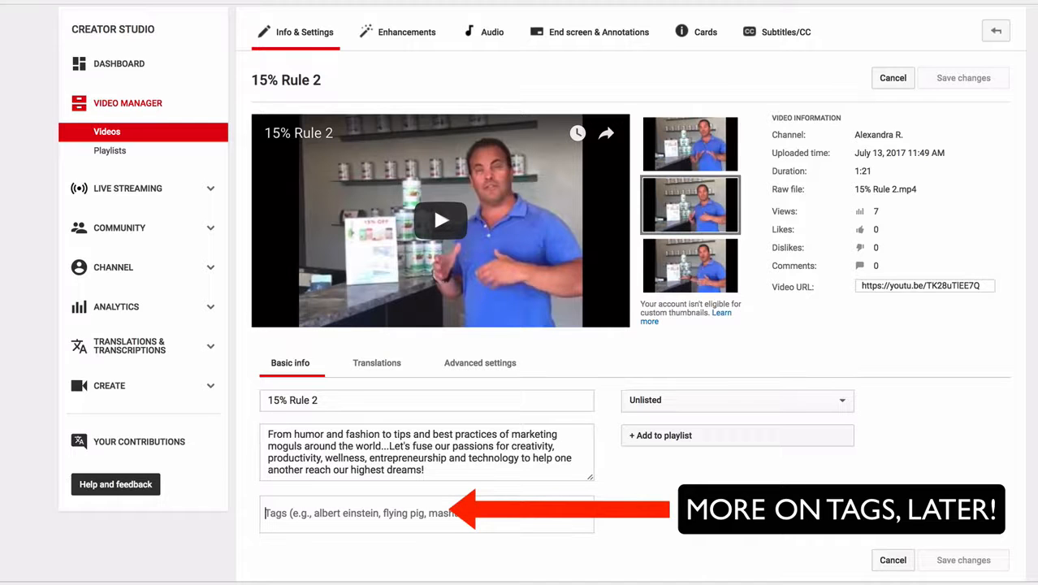
{"action": "scroll", "coordinate": [519, 293], "scroll_direction": "up", "scroll_amount": 1}
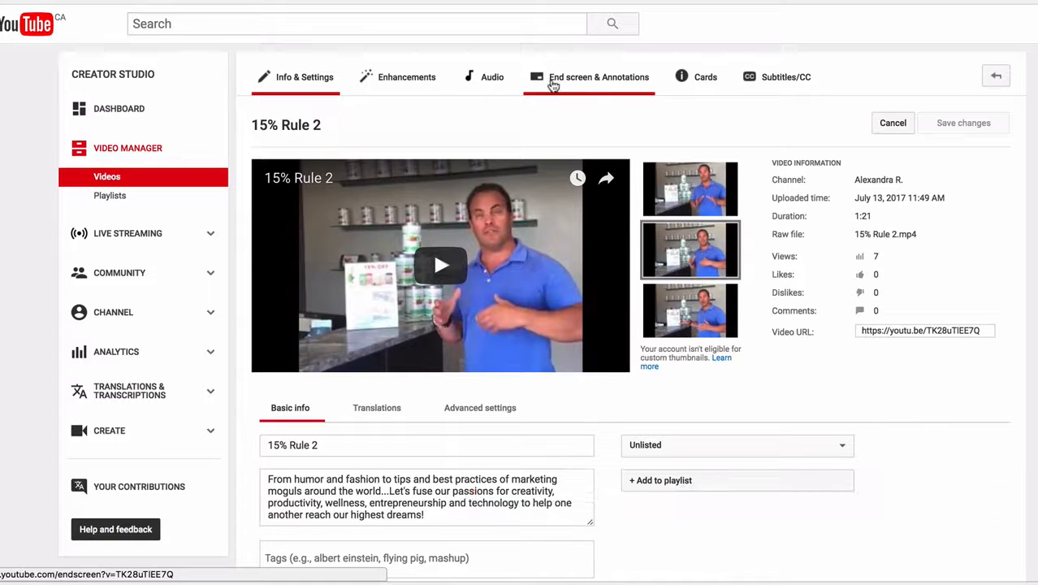
- Add a Best for viewer video element to the 15% Rule 2 end screen and place it in the placement area's lower-right corner
{"action": "left_click", "coordinate": [616, 79]}
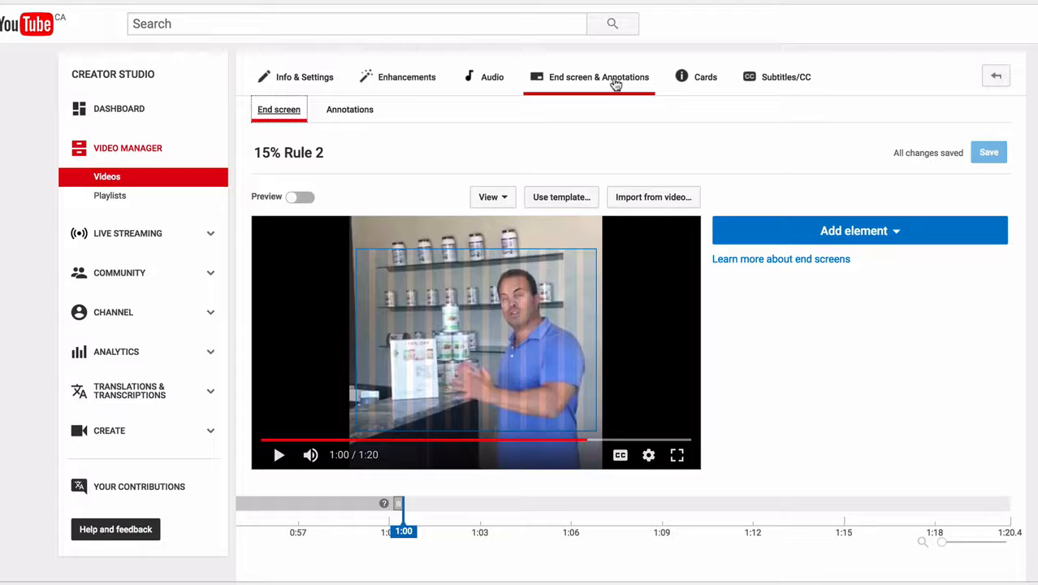
{"action": "left_click", "coordinate": [876, 234]}
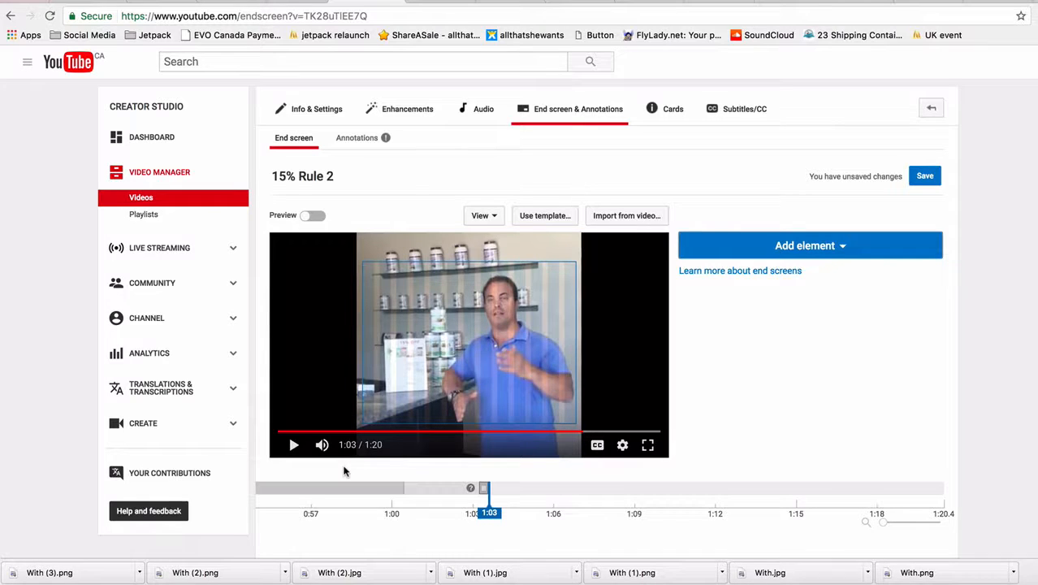
{"action": "left_click", "coordinate": [843, 254]}
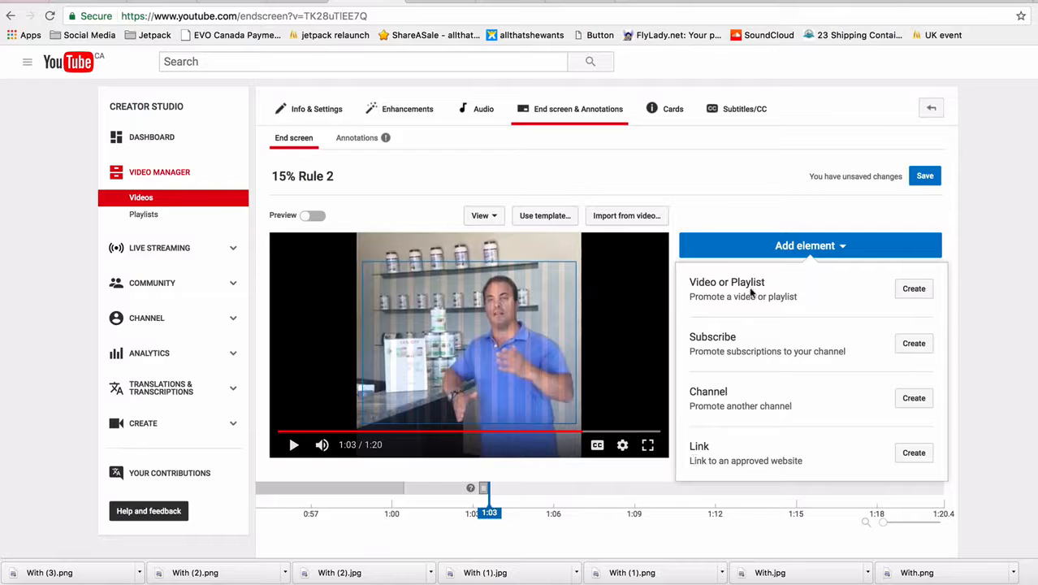
{"action": "left_click_drag", "start_coordinate": [690, 282], "coordinate": [762, 282]}
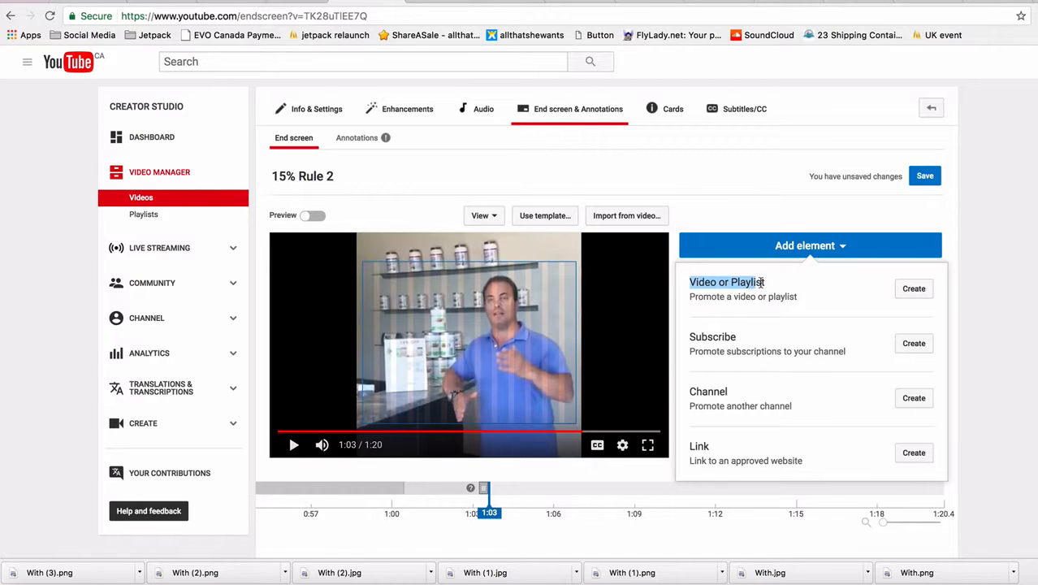
{"action": "left_click", "coordinate": [914, 289]}
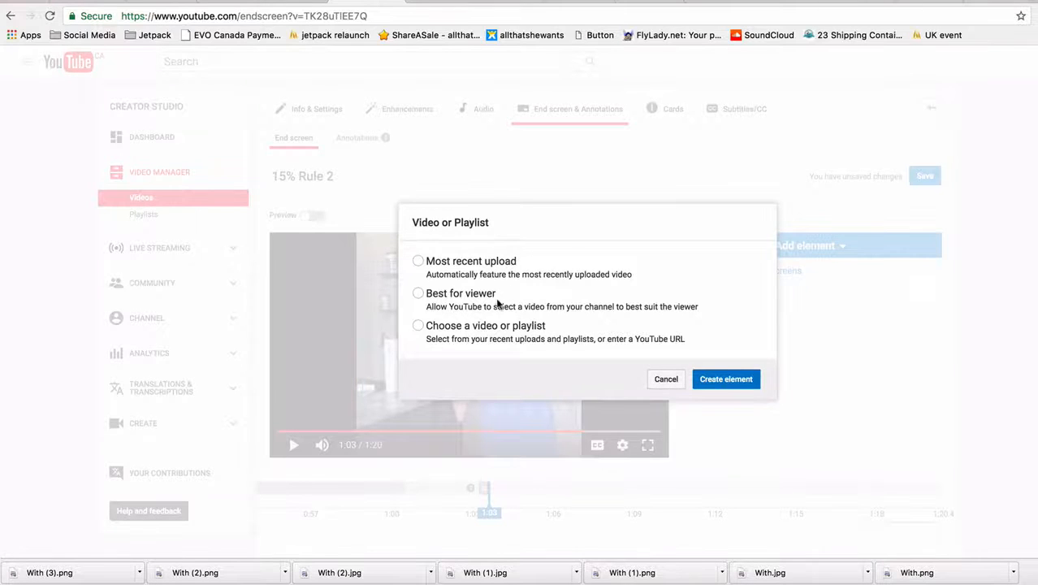
{"action": "left_click", "coordinate": [417, 294]}
{"action": "left_click", "coordinate": [746, 380]}
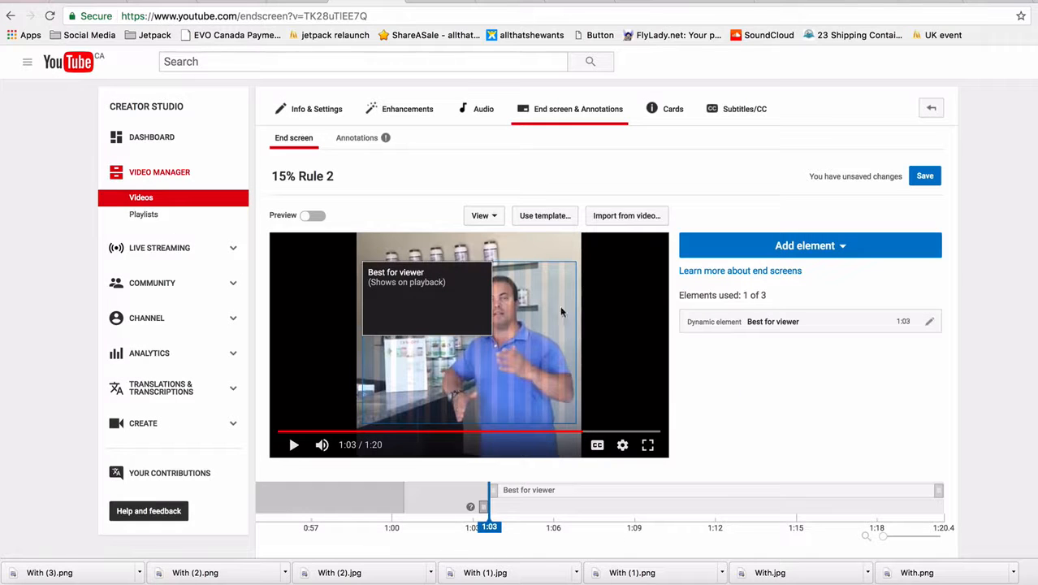
{"action": "left_click", "coordinate": [438, 299]}
{"action": "left_click_drag", "start_coordinate": [438, 299], "coordinate": [538, 365]}
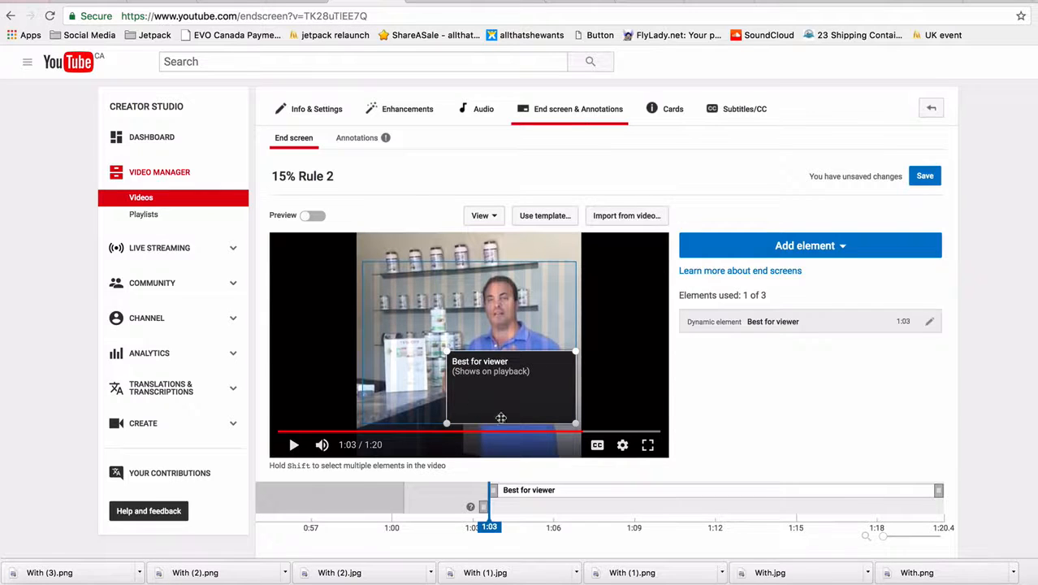
- Add a Subscribe element for the channel to the end screen and select it in the video frame
{"action": "left_click", "coordinate": [813, 246]}
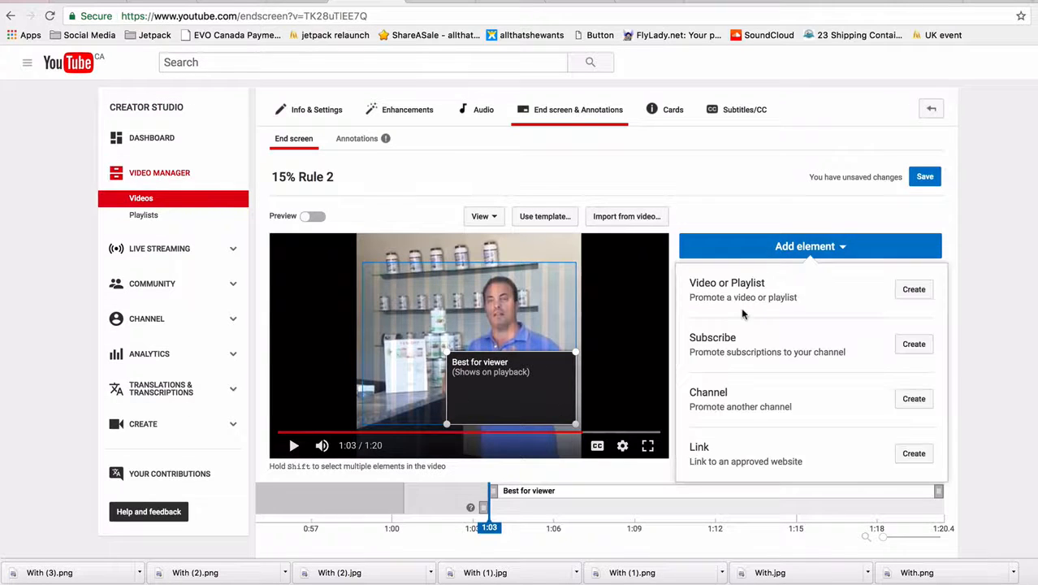
{"action": "left_click", "coordinate": [914, 344]}
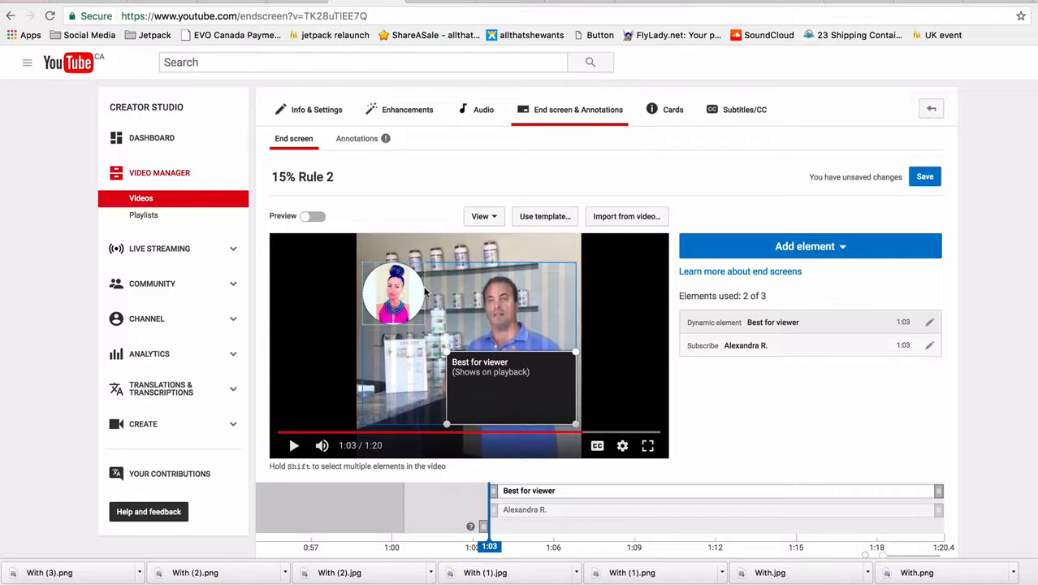
{"action": "left_click", "coordinate": [414, 292]}
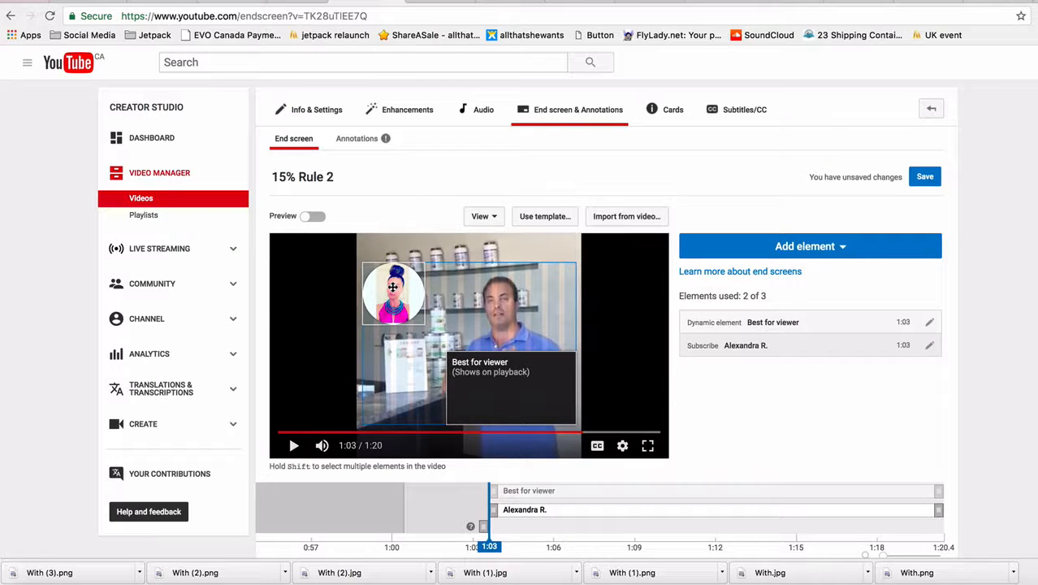
- Preview the end screen over the playing video, pause it and inspect the Subscribe and video elements
{"action": "left_click", "coordinate": [313, 218]}
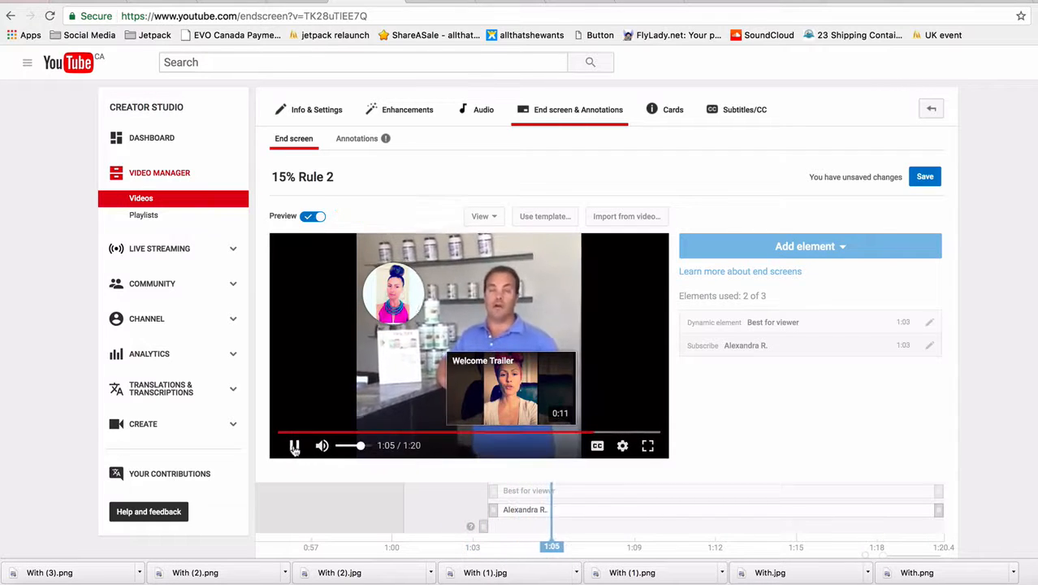
{"action": "left_click", "coordinate": [294, 447]}
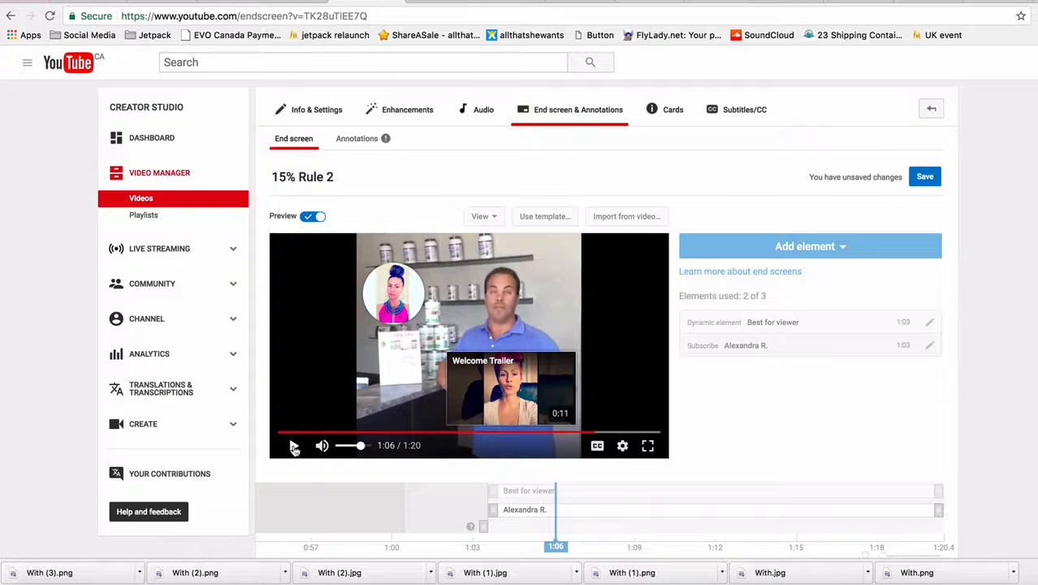
{"action": "mouse_move", "coordinate": [396, 300]}
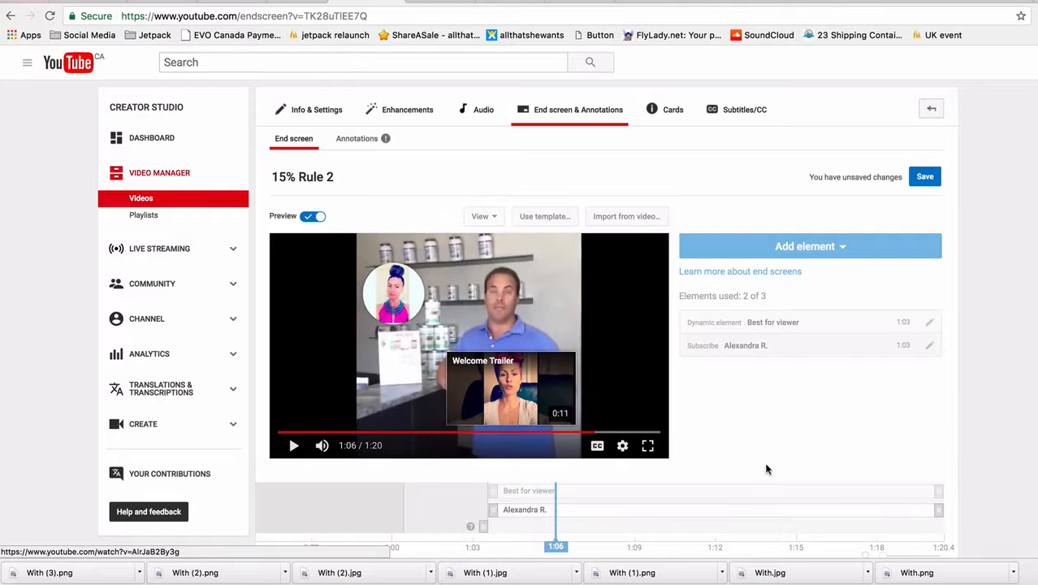
{"action": "scroll", "coordinate": [767, 466], "scroll_direction": "down", "scroll_amount": 2}
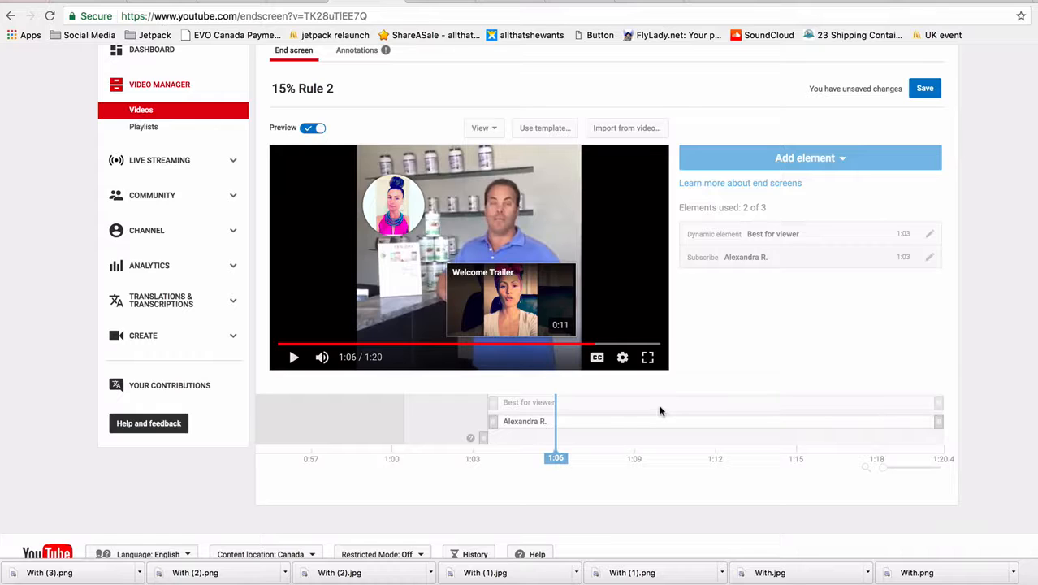
- Delay the Subscribe element's start to 1:08 on the end screen timeline and preview the result
{"action": "left_click", "coordinate": [490, 420]}
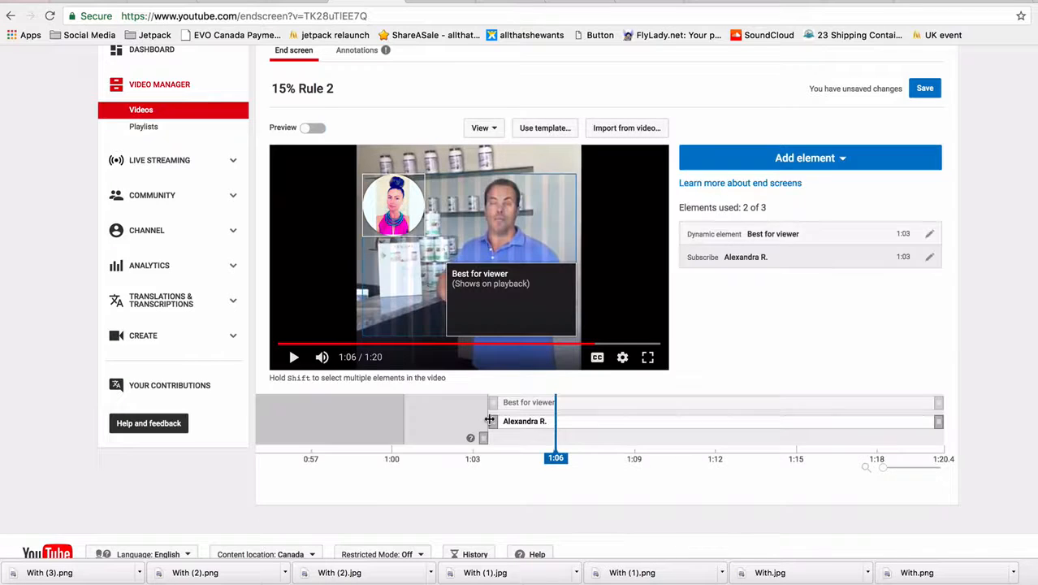
{"action": "left_click_drag", "start_coordinate": [491, 421], "coordinate": [621, 421]}
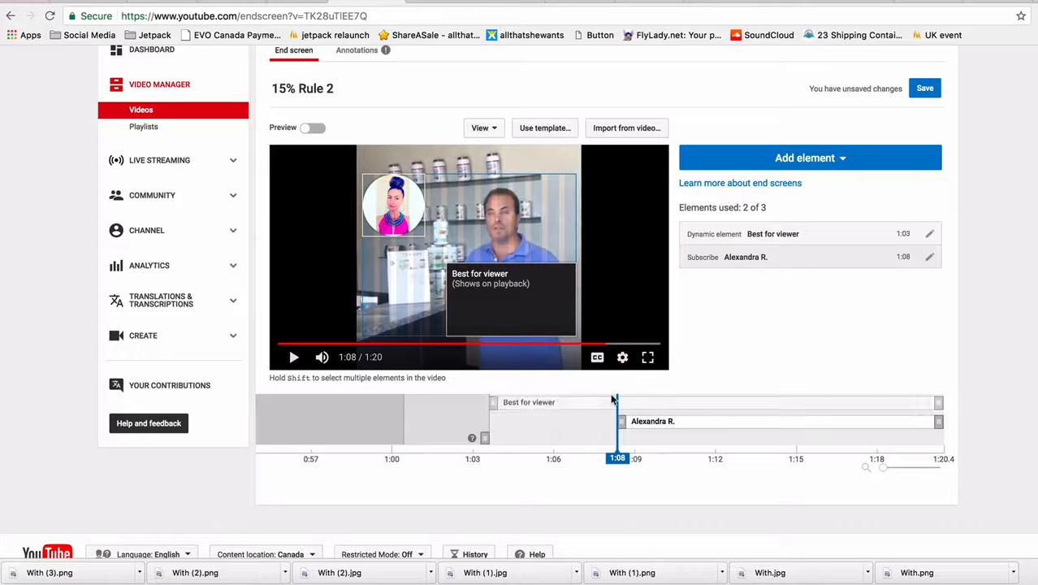
{"action": "left_click", "coordinate": [316, 130]}
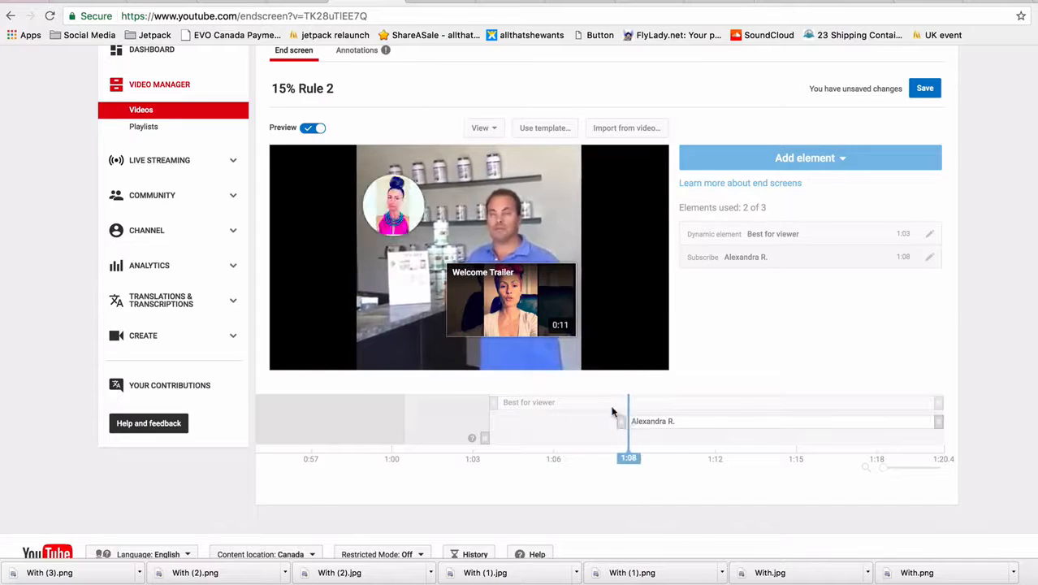
{"action": "left_click", "coordinate": [296, 357]}
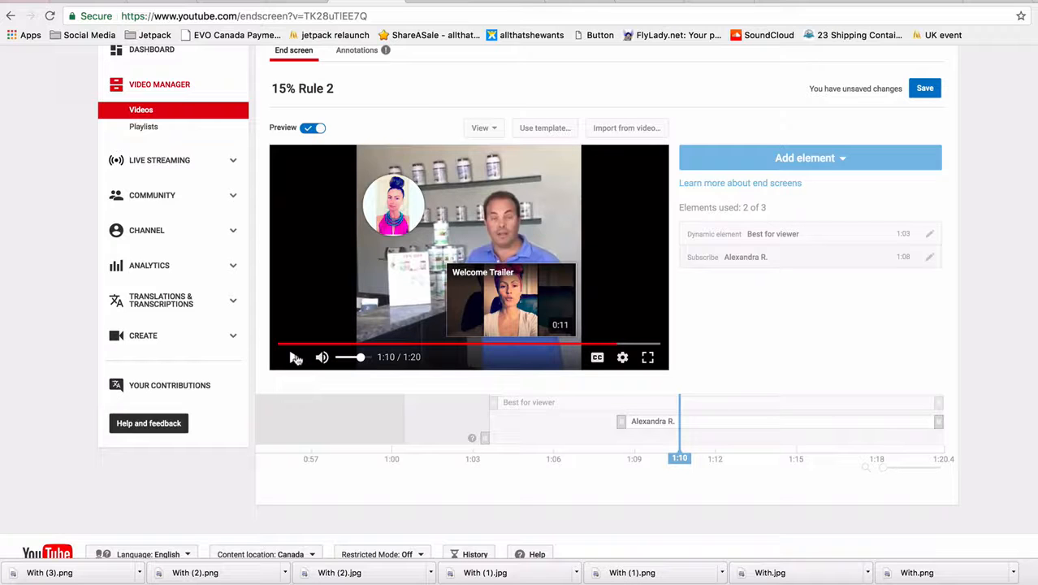
- Set both the Best for viewer and Subscribe elements to start at 1:02 and save the end screen
{"action": "left_click_drag", "start_coordinate": [497, 404], "coordinate": [441, 402]}
{"action": "left_click_drag", "start_coordinate": [622, 421], "coordinate": [457, 421]}
{"action": "left_click_drag", "start_coordinate": [441, 403], "coordinate": [457, 403]}
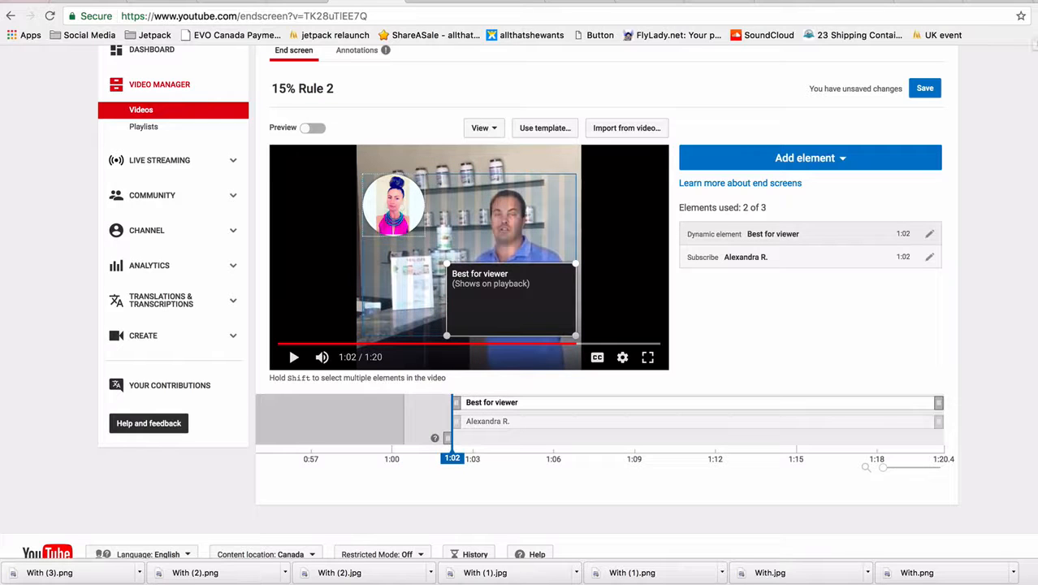
{"action": "left_click", "coordinate": [926, 89]}
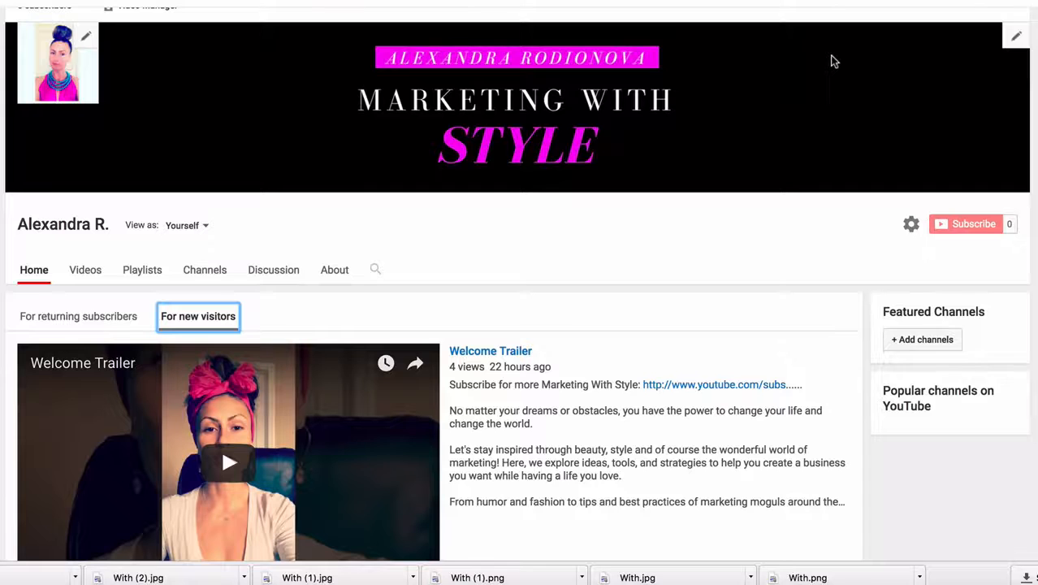
{"action": "left_click", "coordinate": [832, 57]}
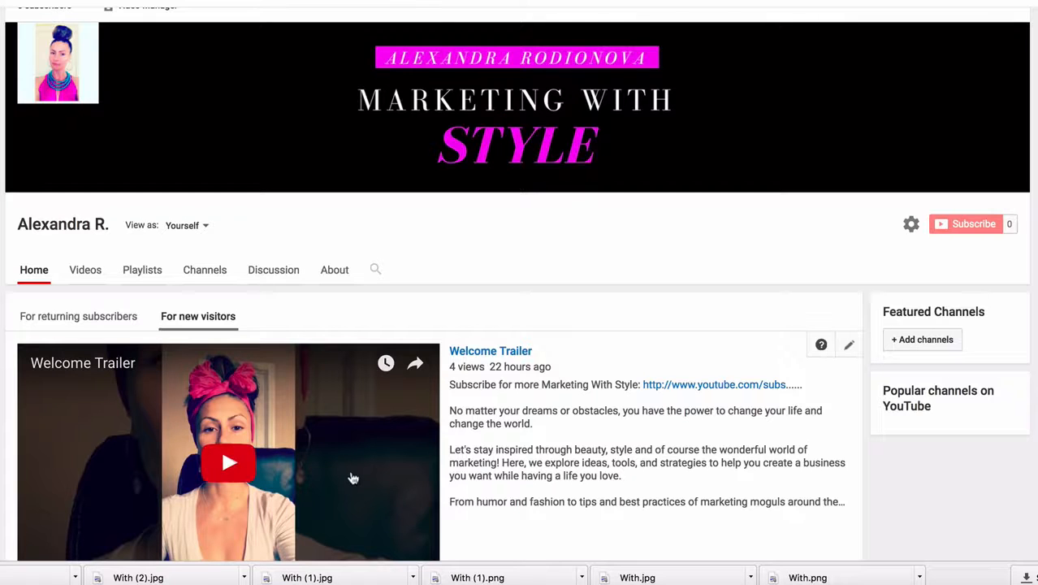
- Open the 15% Rule 2 video from the channel's uploads and play it from about 1:11 to check the end screen elements
{"action": "scroll", "coordinate": [354, 479], "scroll_direction": "down", "scroll_amount": 2}
{"action": "scroll", "coordinate": [354, 478], "scroll_direction": "down", "scroll_amount": 1}
{"action": "left_click", "coordinate": [86, 178]}
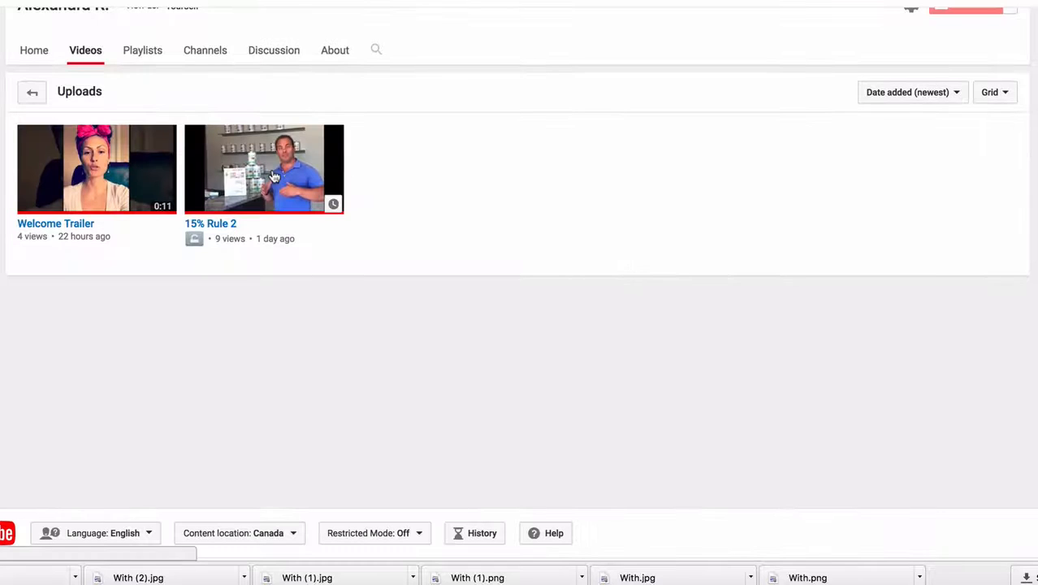
{"action": "left_click", "coordinate": [275, 177]}
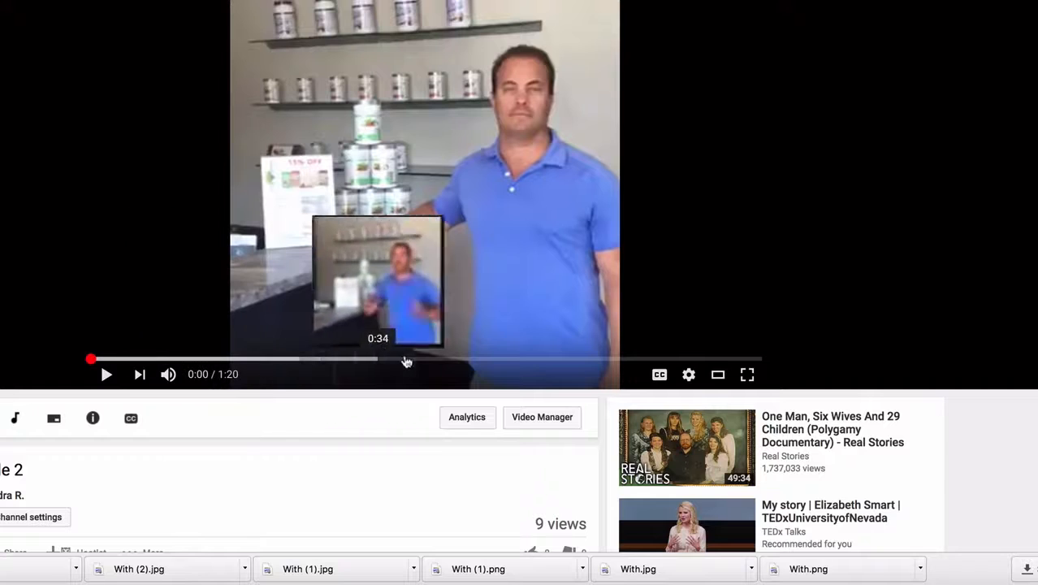
{"action": "left_click", "coordinate": [688, 358]}
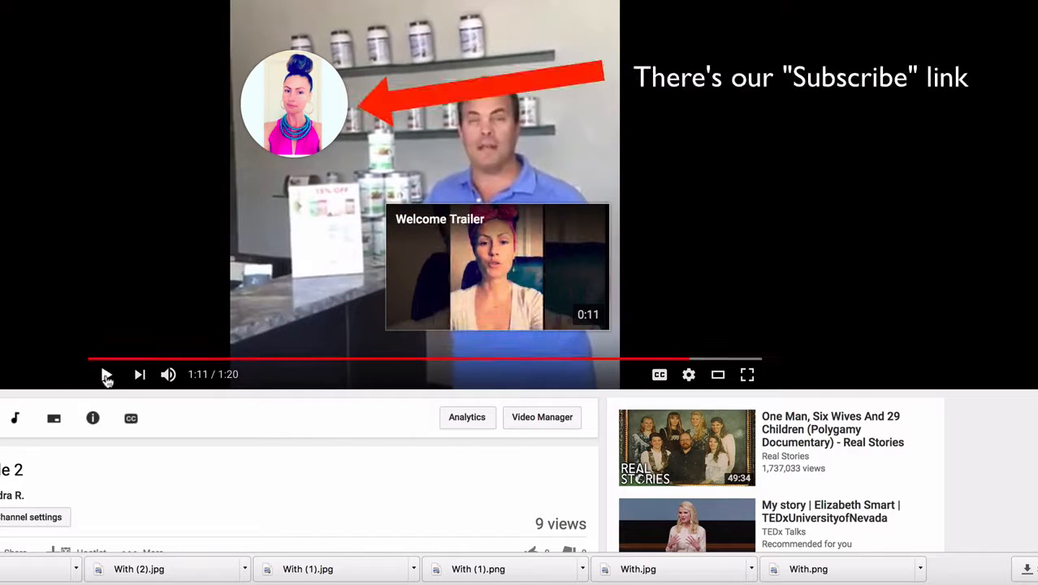
{"action": "left_click", "coordinate": [105, 375]}
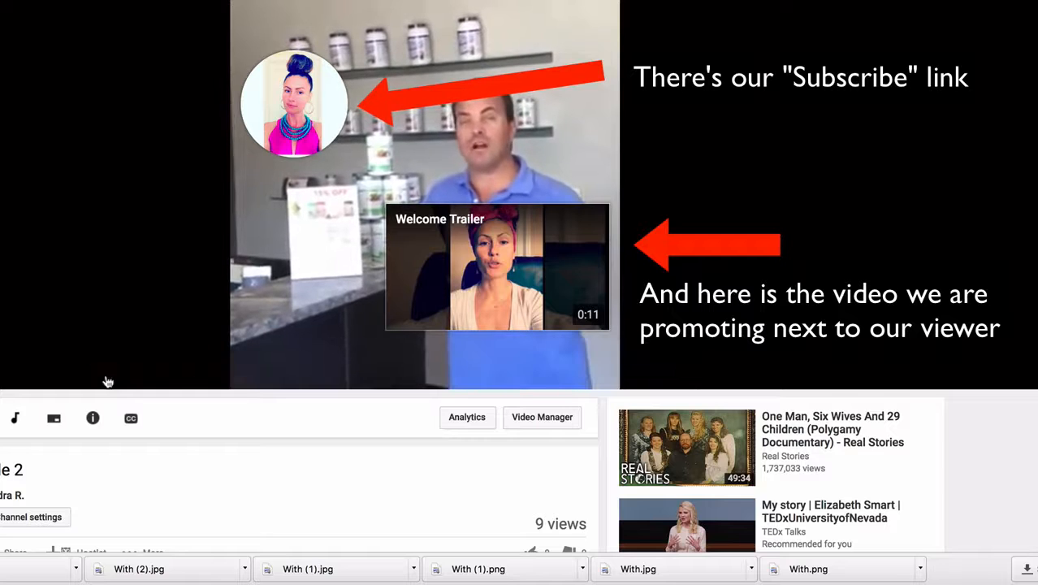
{"action": "left_click", "coordinate": [106, 375]}
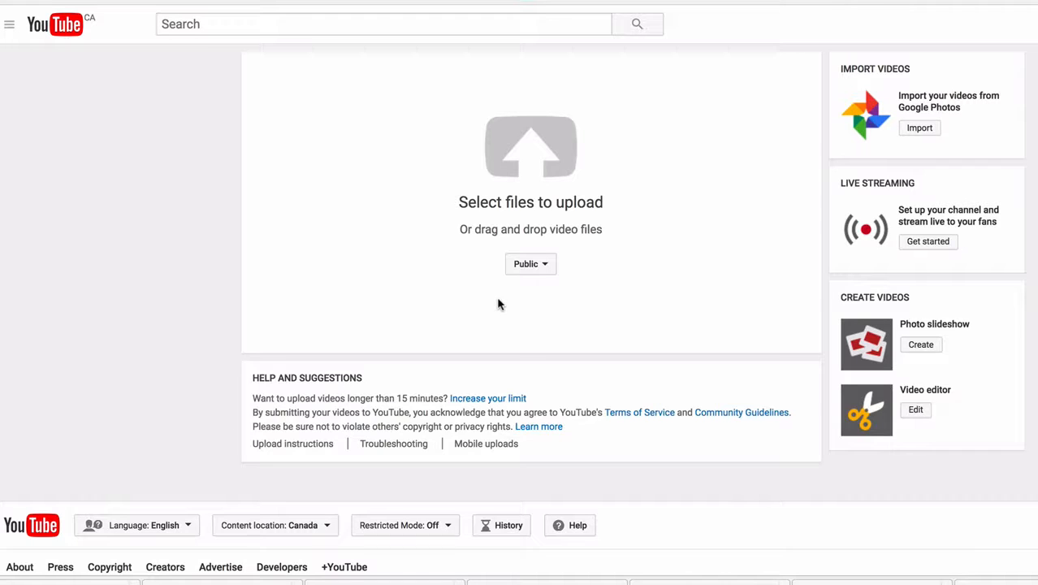
- Upload a public video titled "YOUR YOUTUBE BUMBER" with the description "ELEMENTS OF AN EFFECTIVE BUMBER"
{"action": "left_click", "coordinate": [559, 142]}
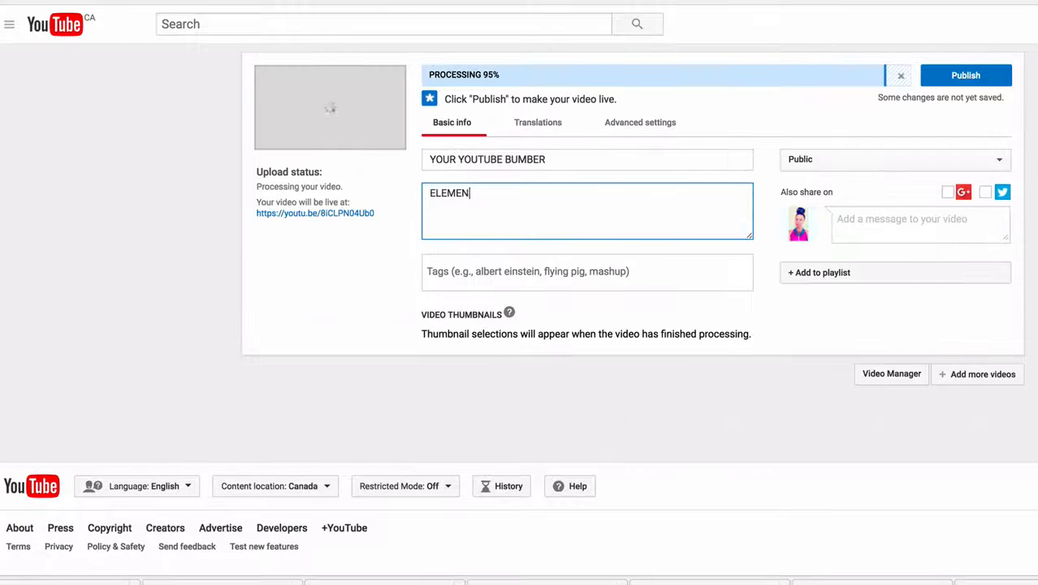
{"action": "type", "text": "TS OF AN EFFECTIVE BUMBER"}
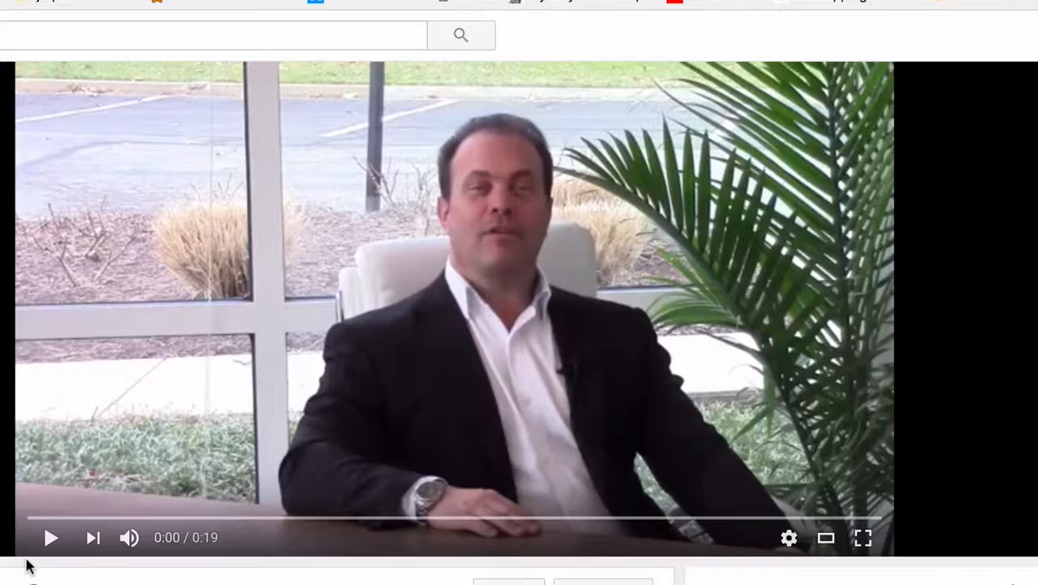